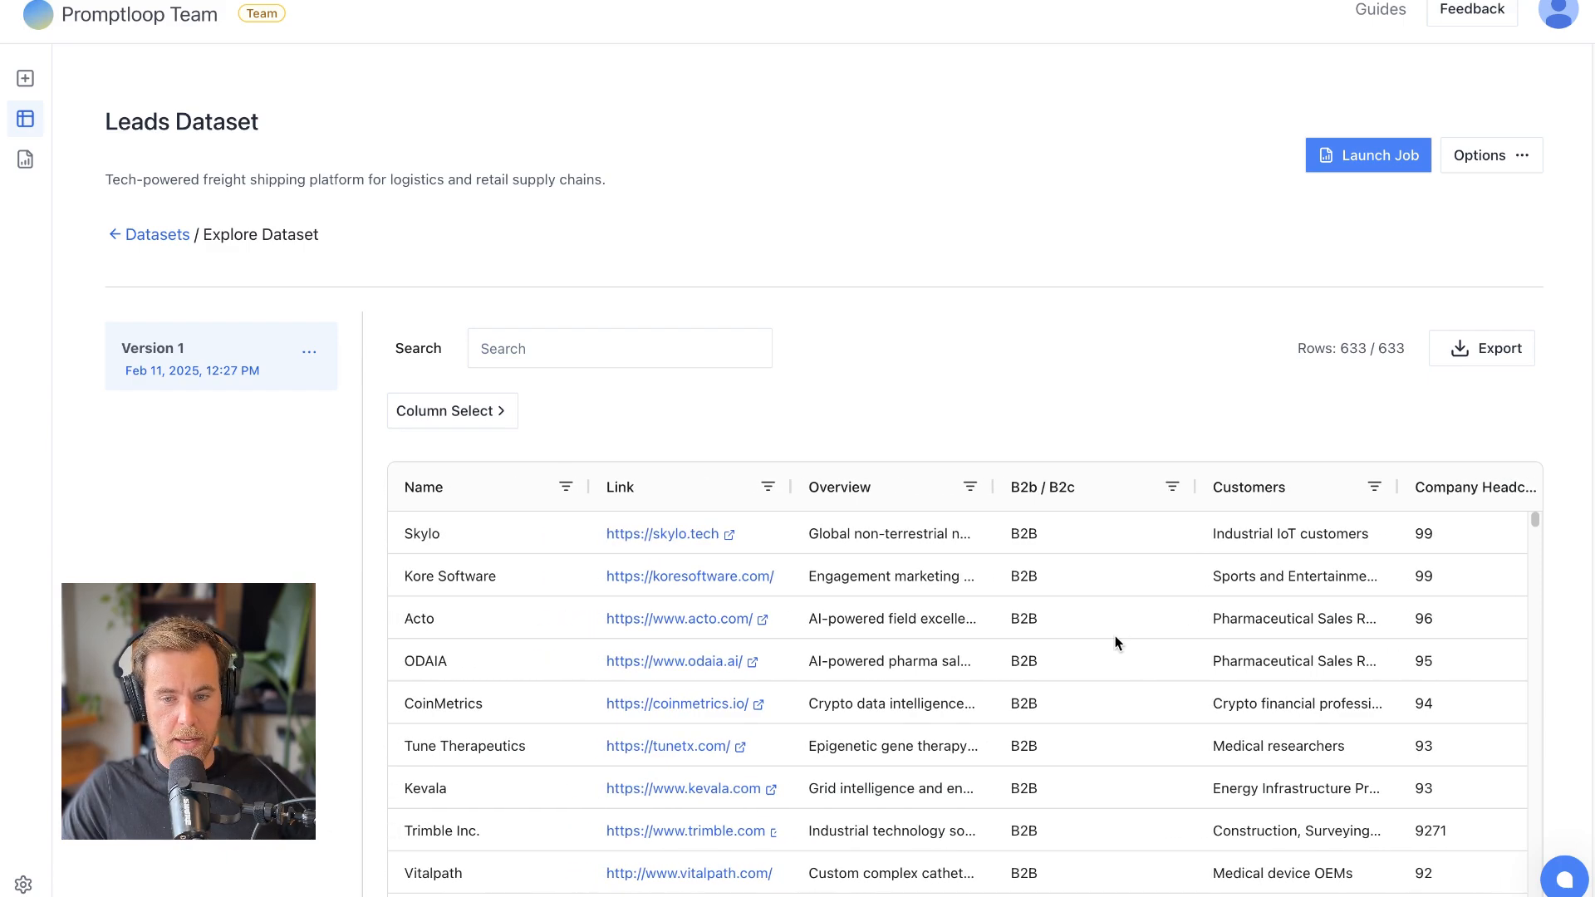
- Look through the company rows of the leads dataset and slightly widen the Overview column
scroll(1115, 637, down, 20)
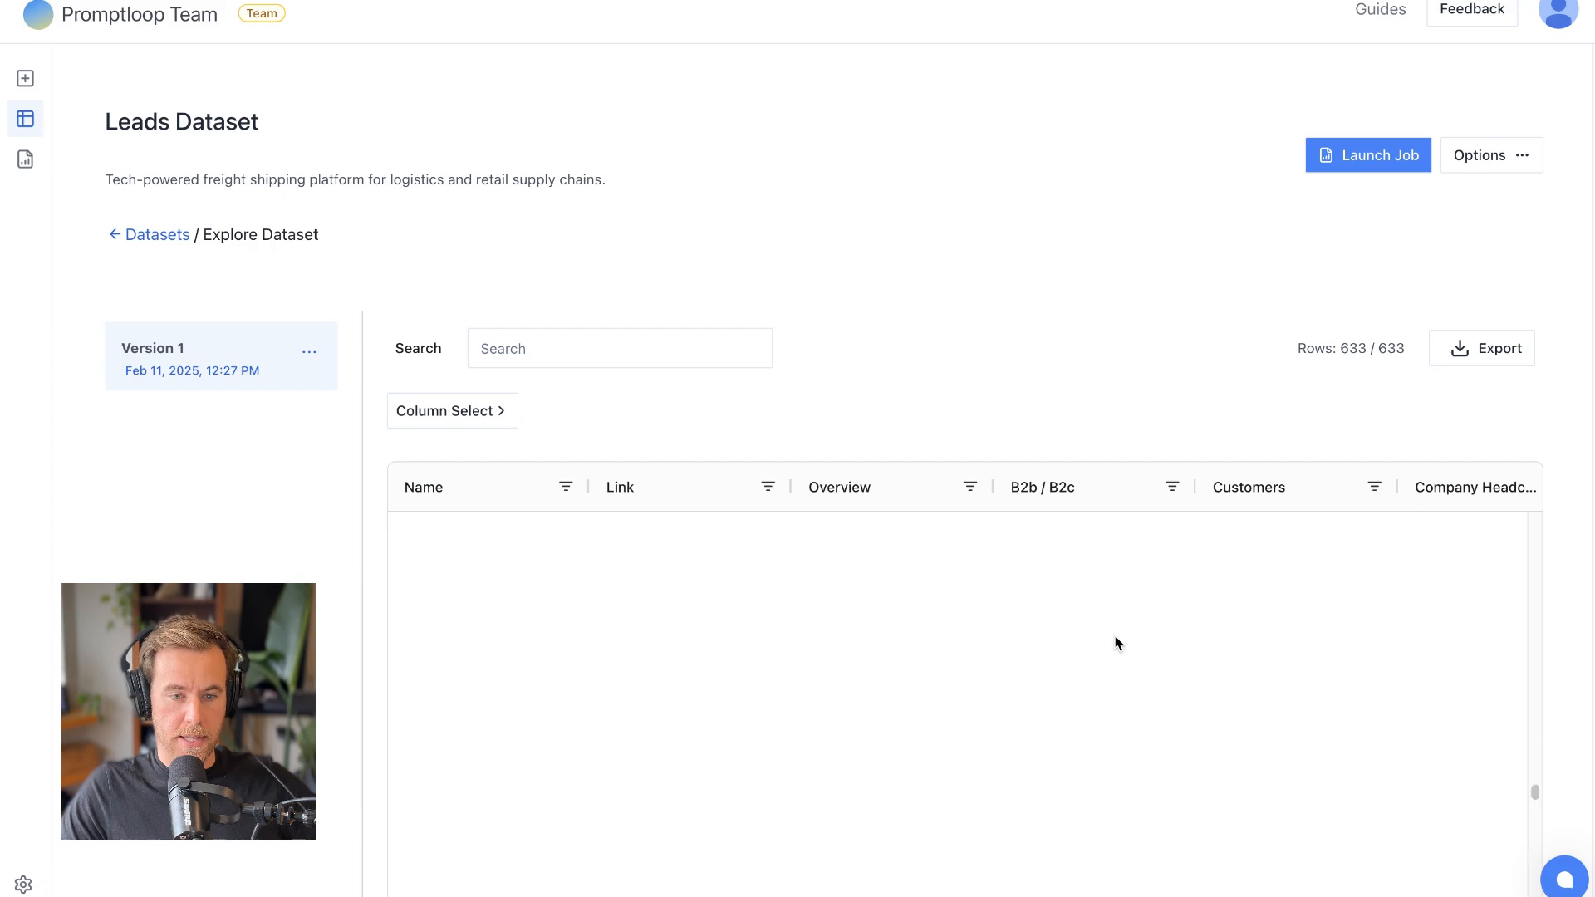
scroll(1114, 641, up, 20)
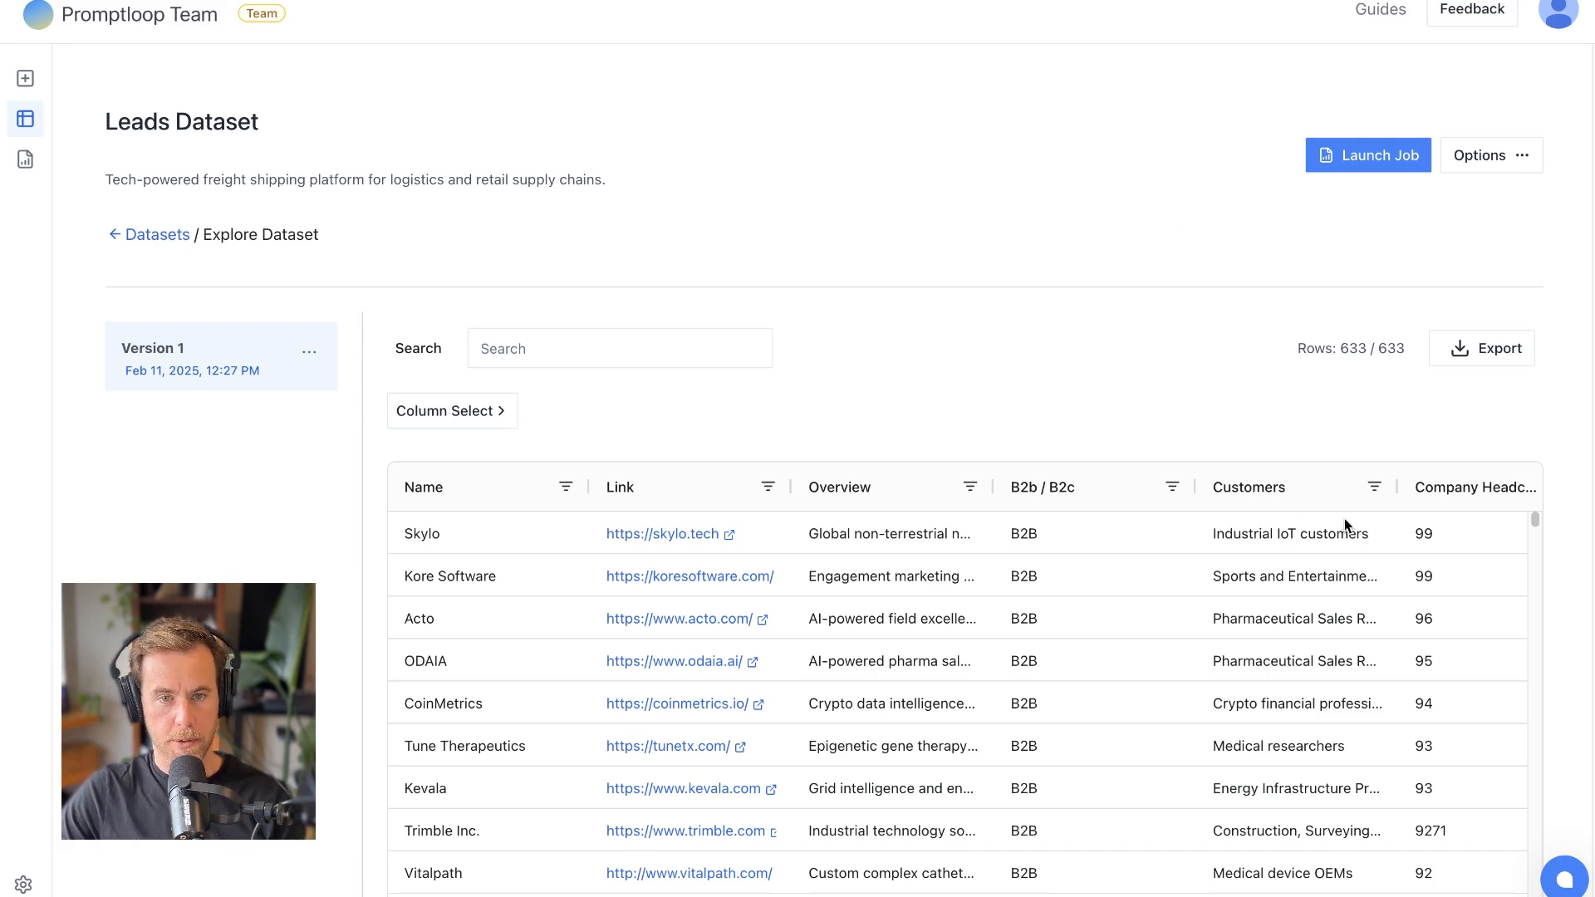
scroll(1274, 598, down, 1)
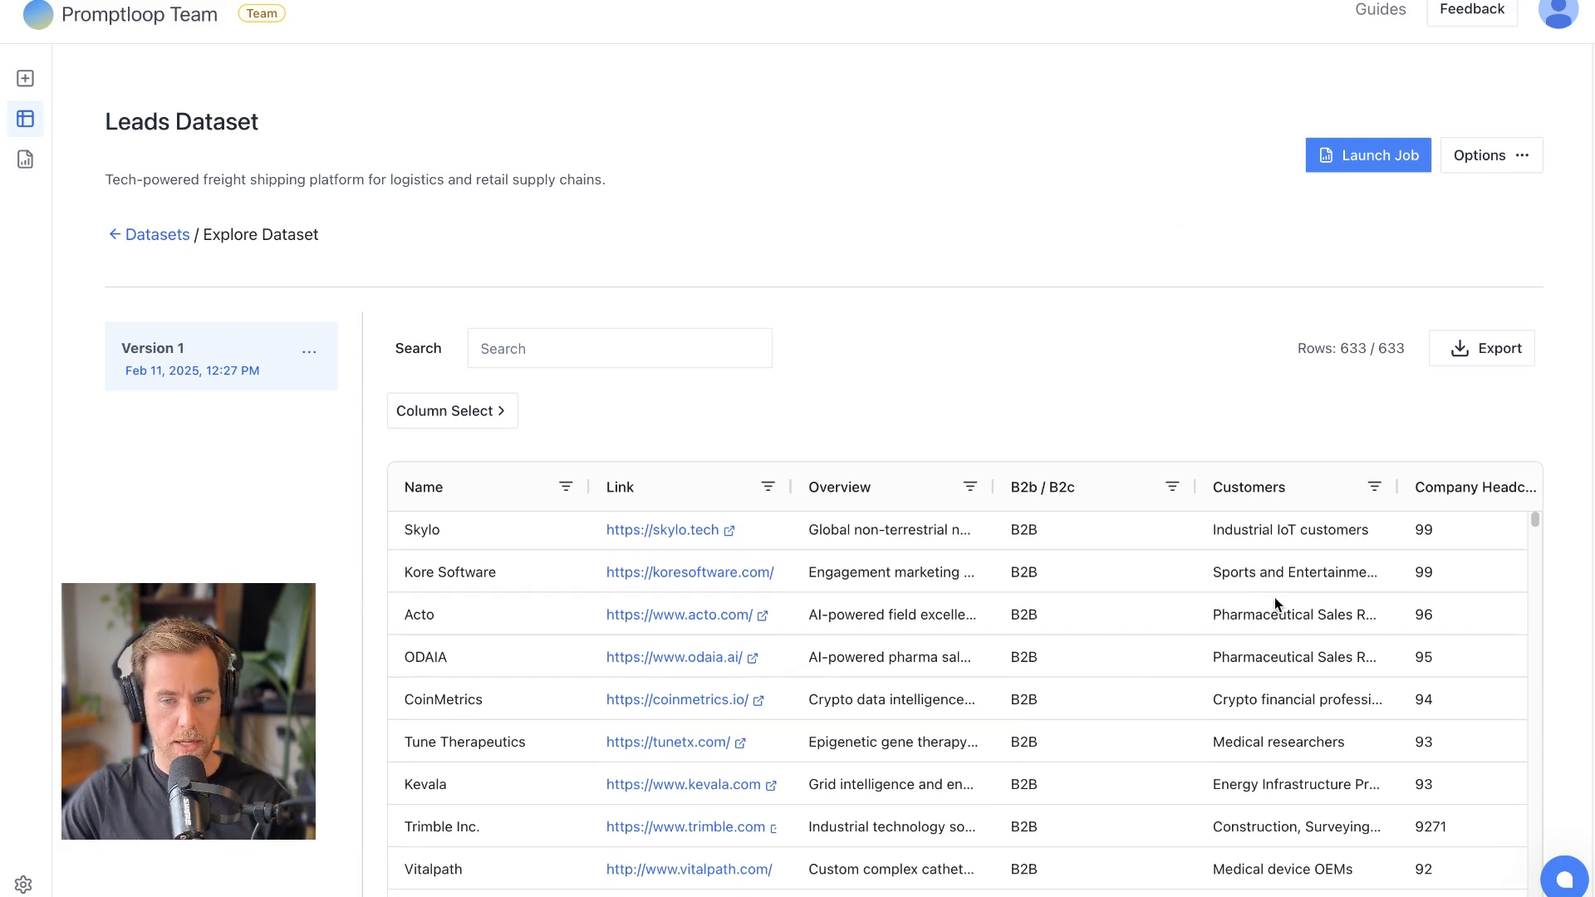
scroll(1271, 557, down, 10)
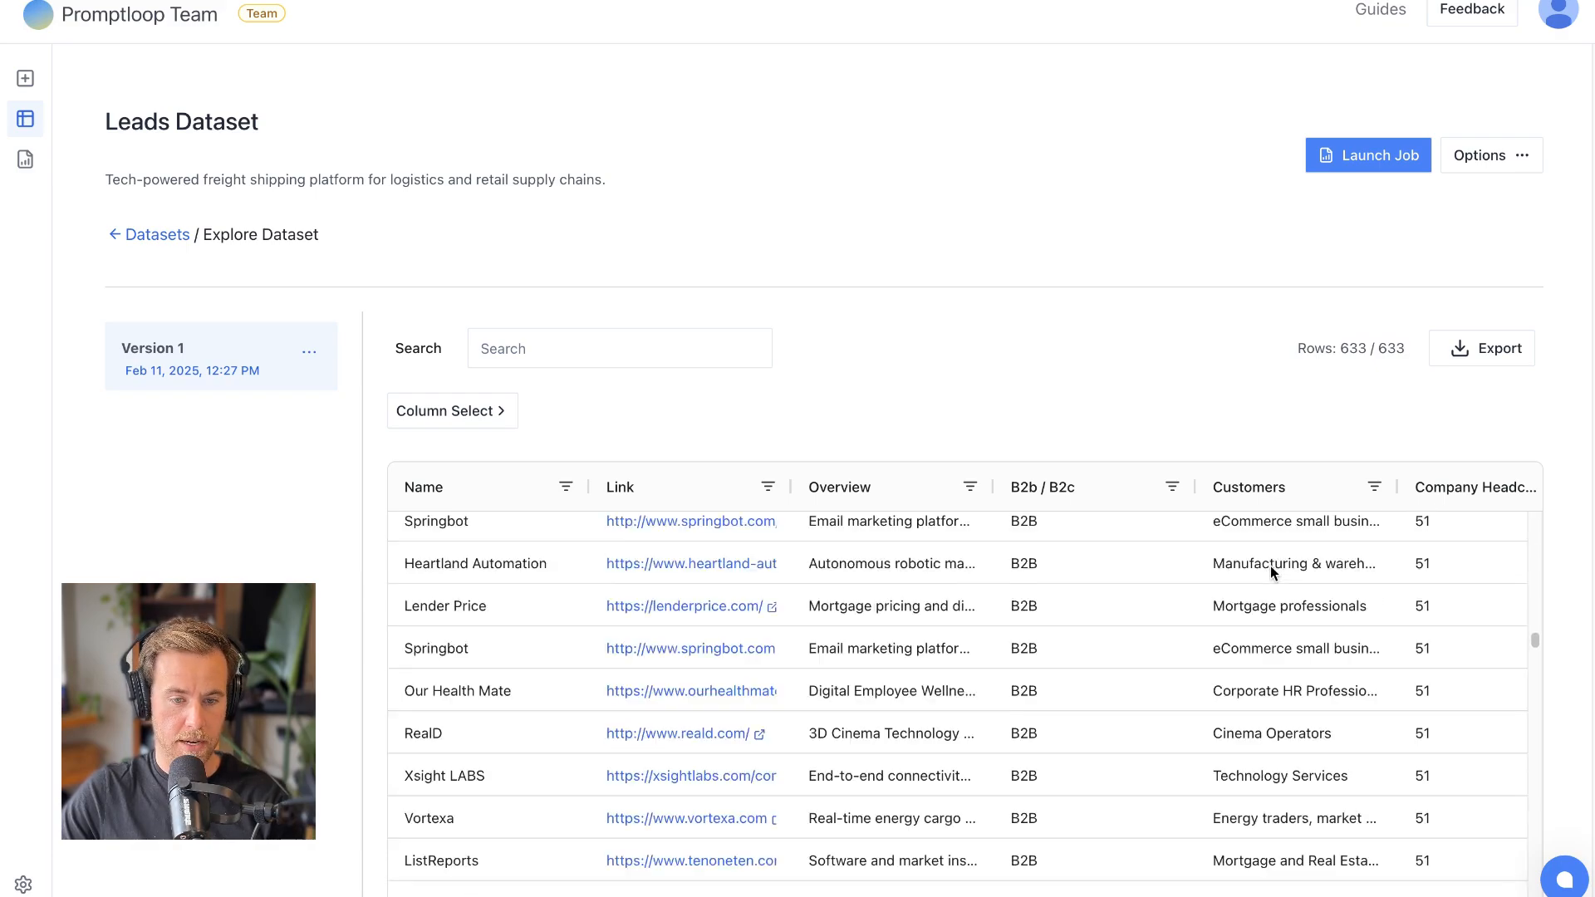
scroll(1269, 566, up, 10)
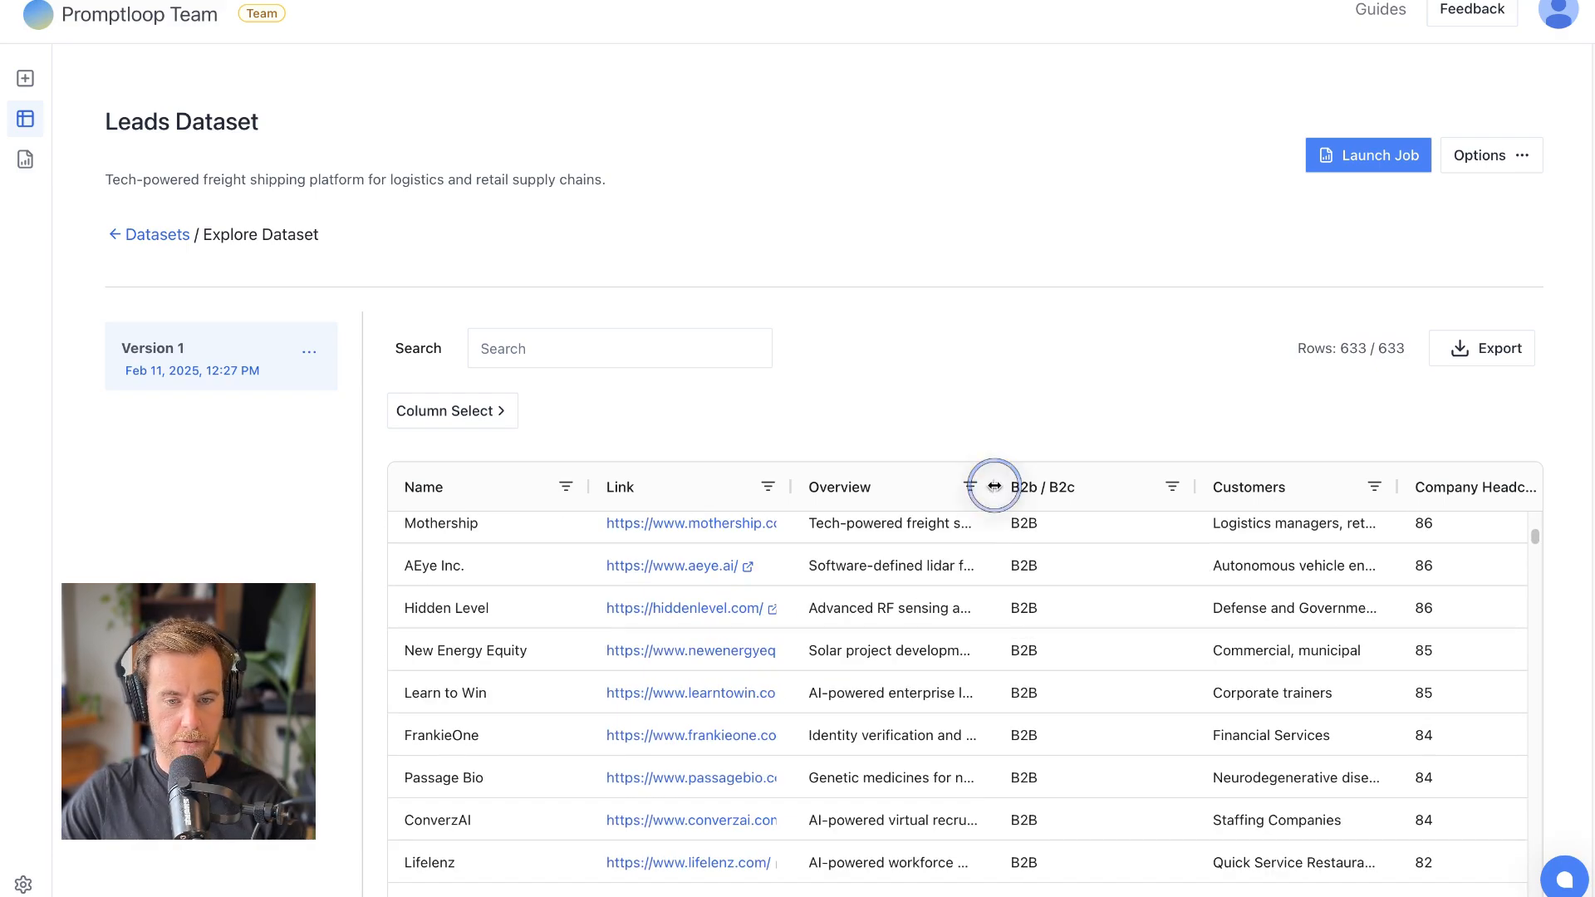
drag(992, 487, 928, 488)
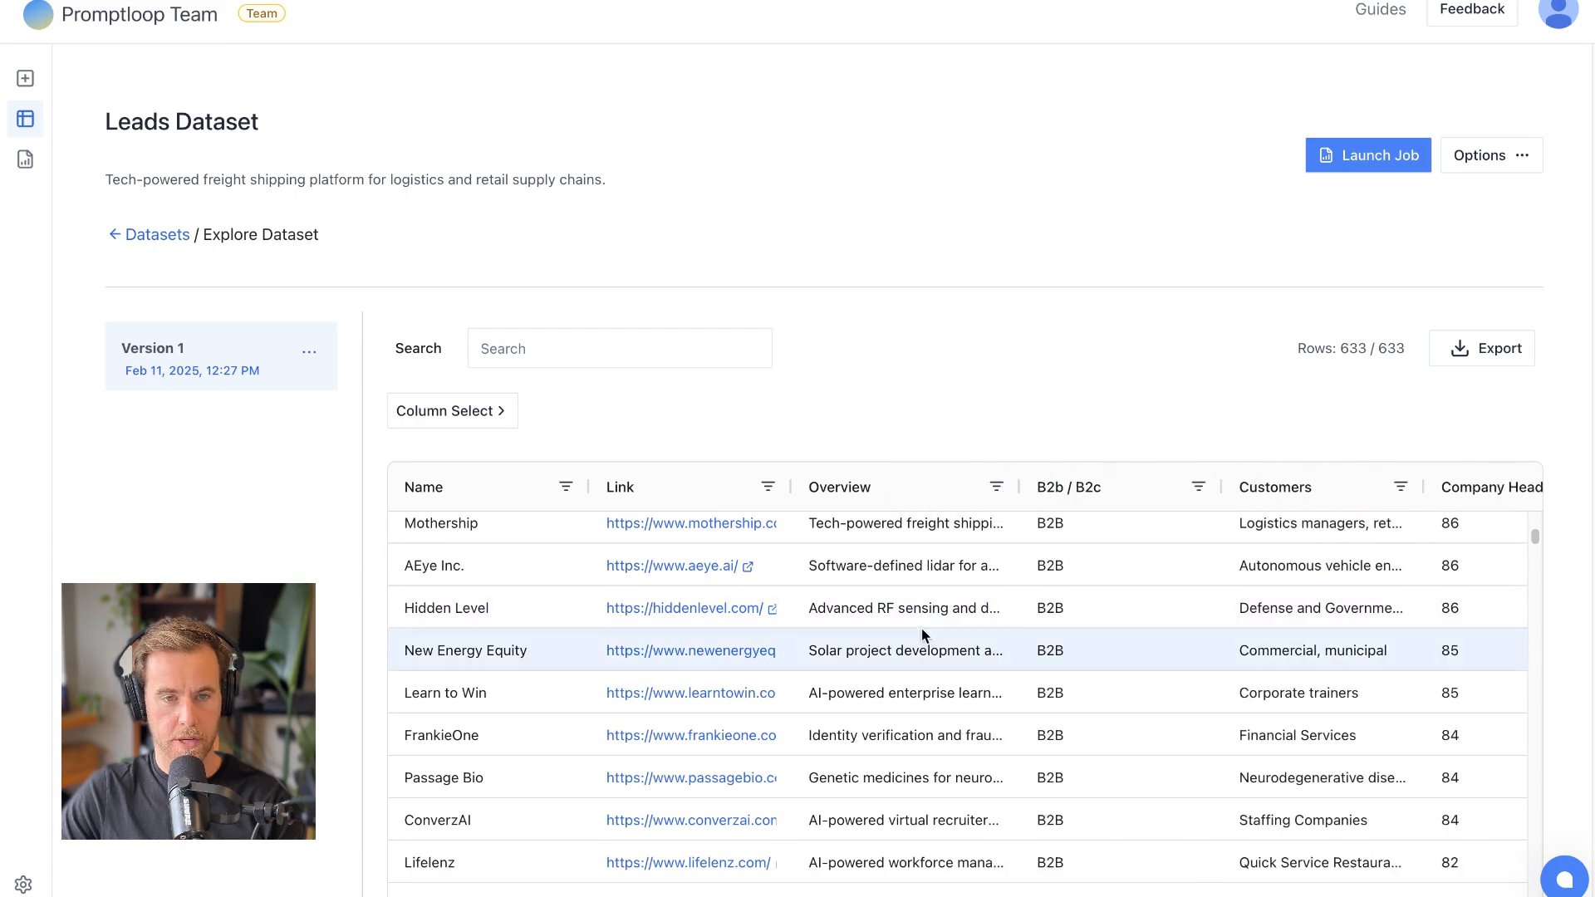
scroll(921, 628, down, 10)
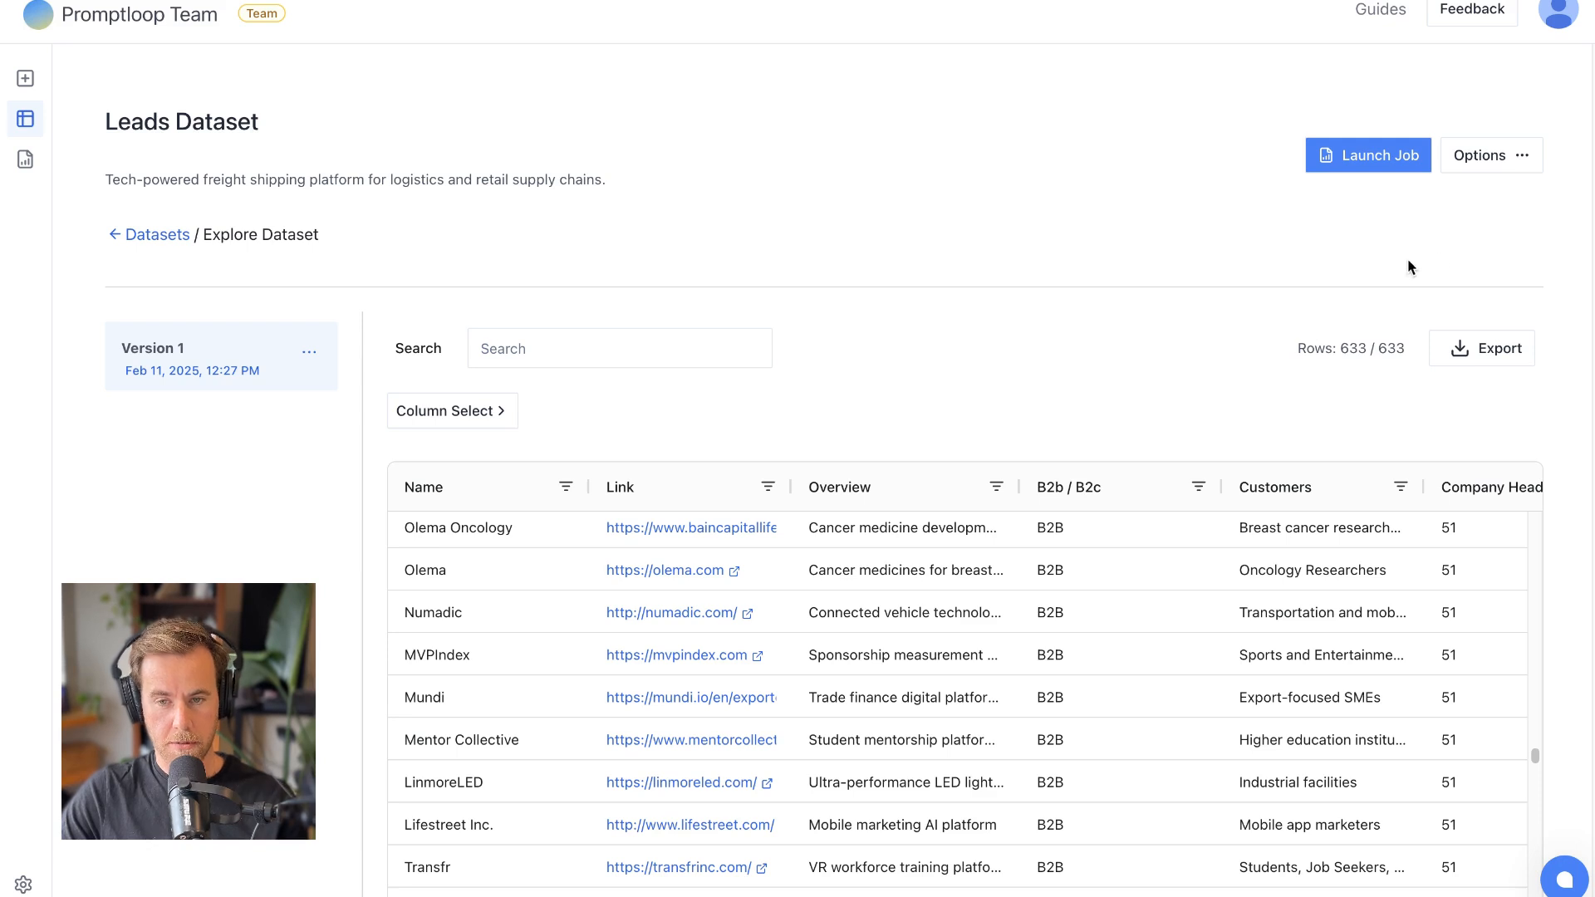
click(1495, 165)
click(1036, 261)
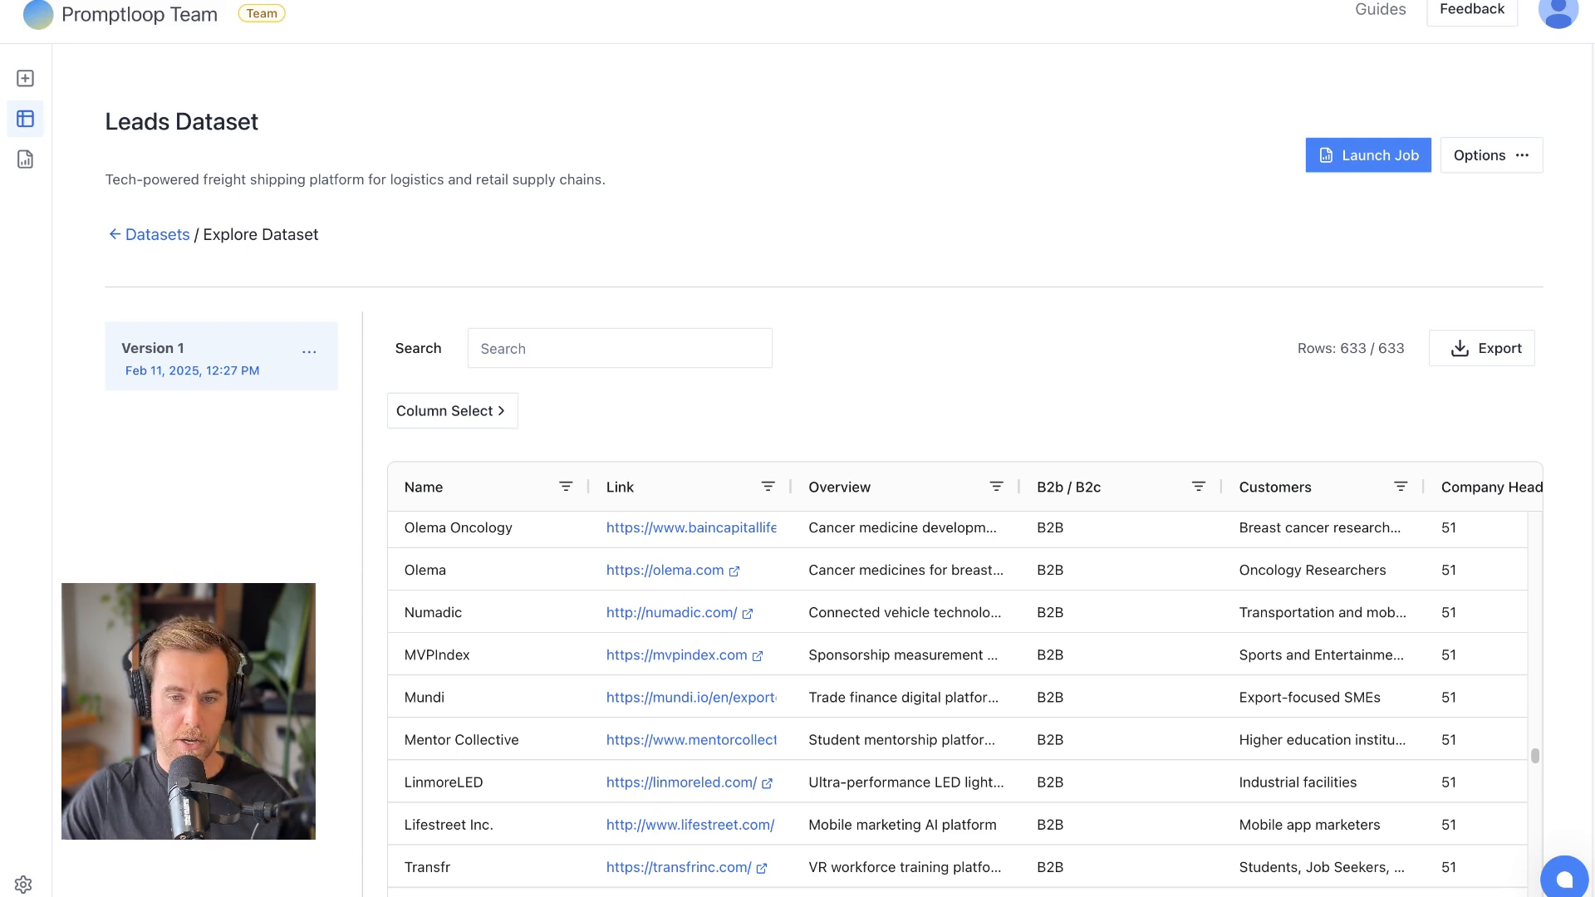
click(1481, 156)
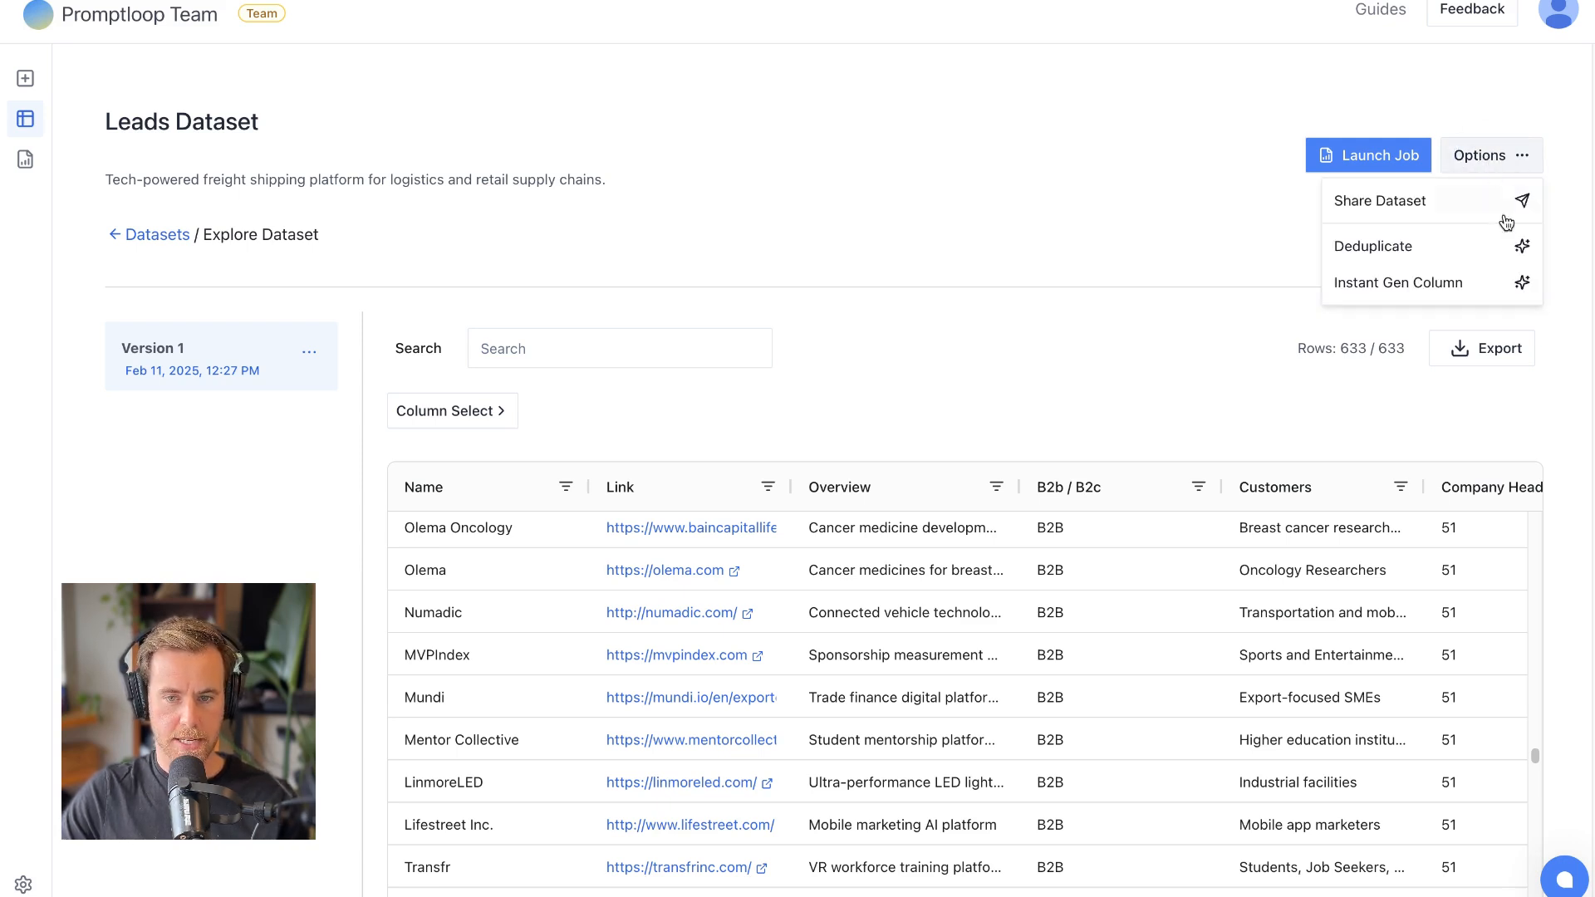
click(1496, 283)
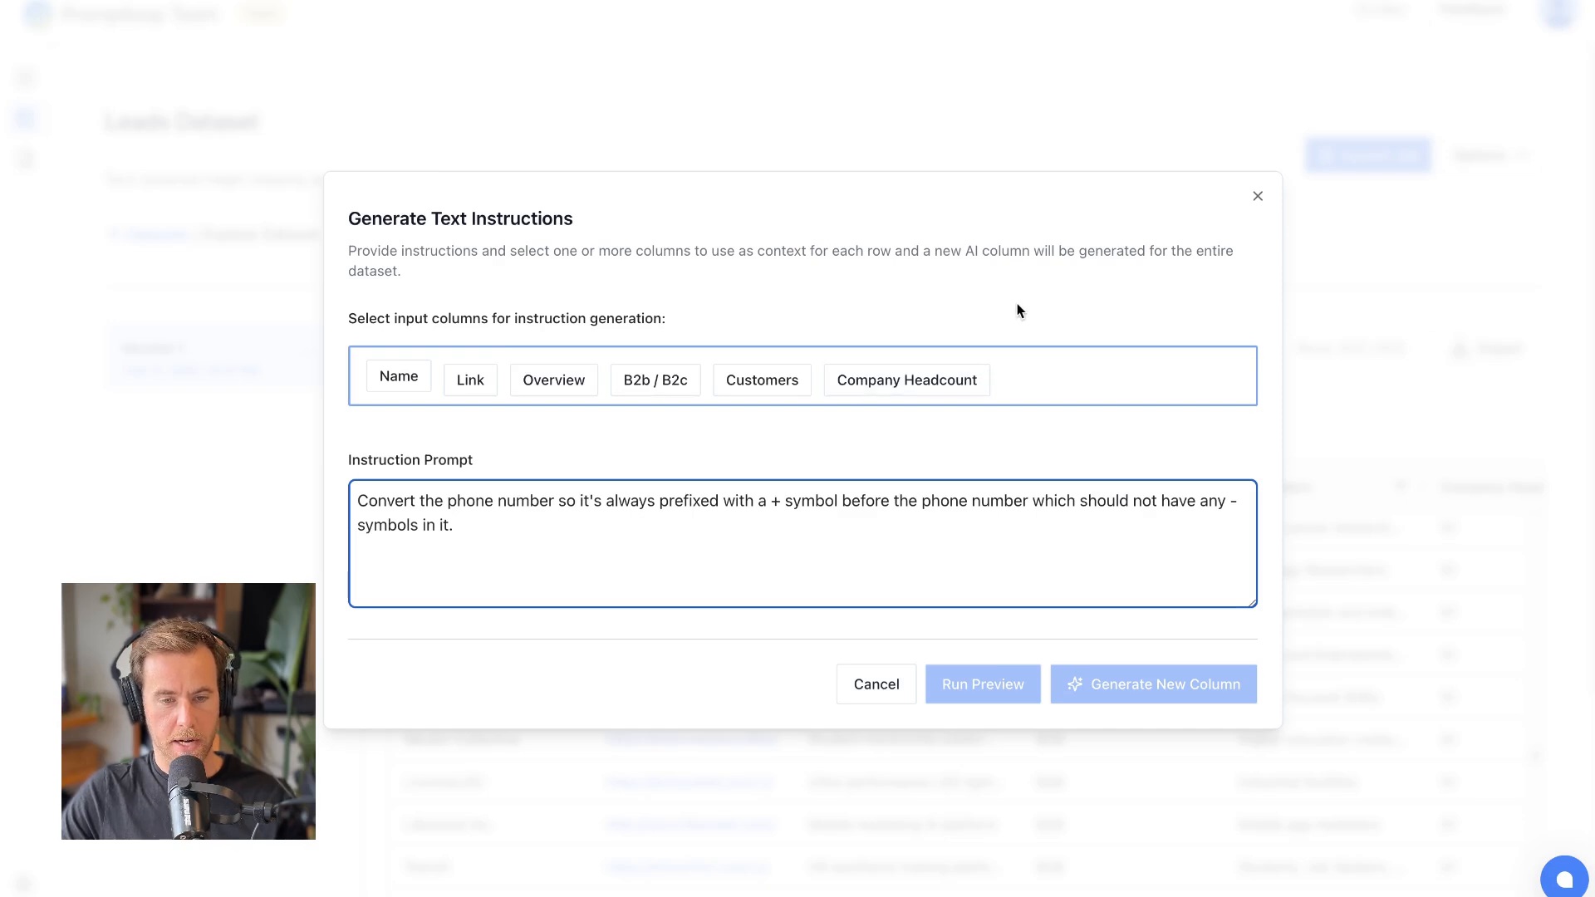
click(384, 516)
key(ctrl+a)
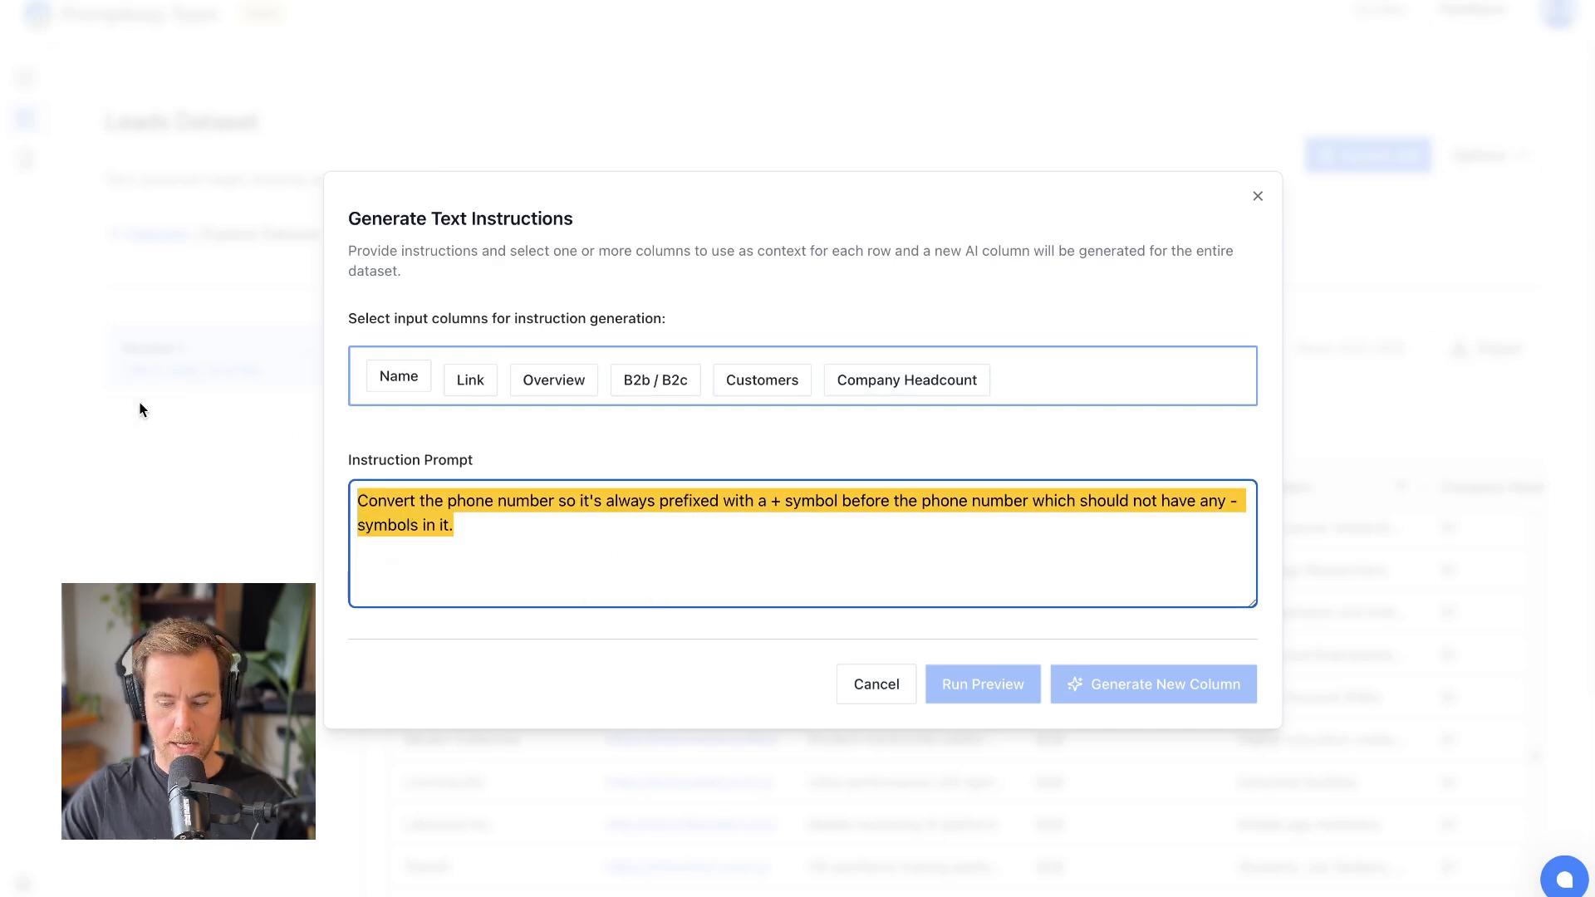
key(BackSpace)
key(Escape)
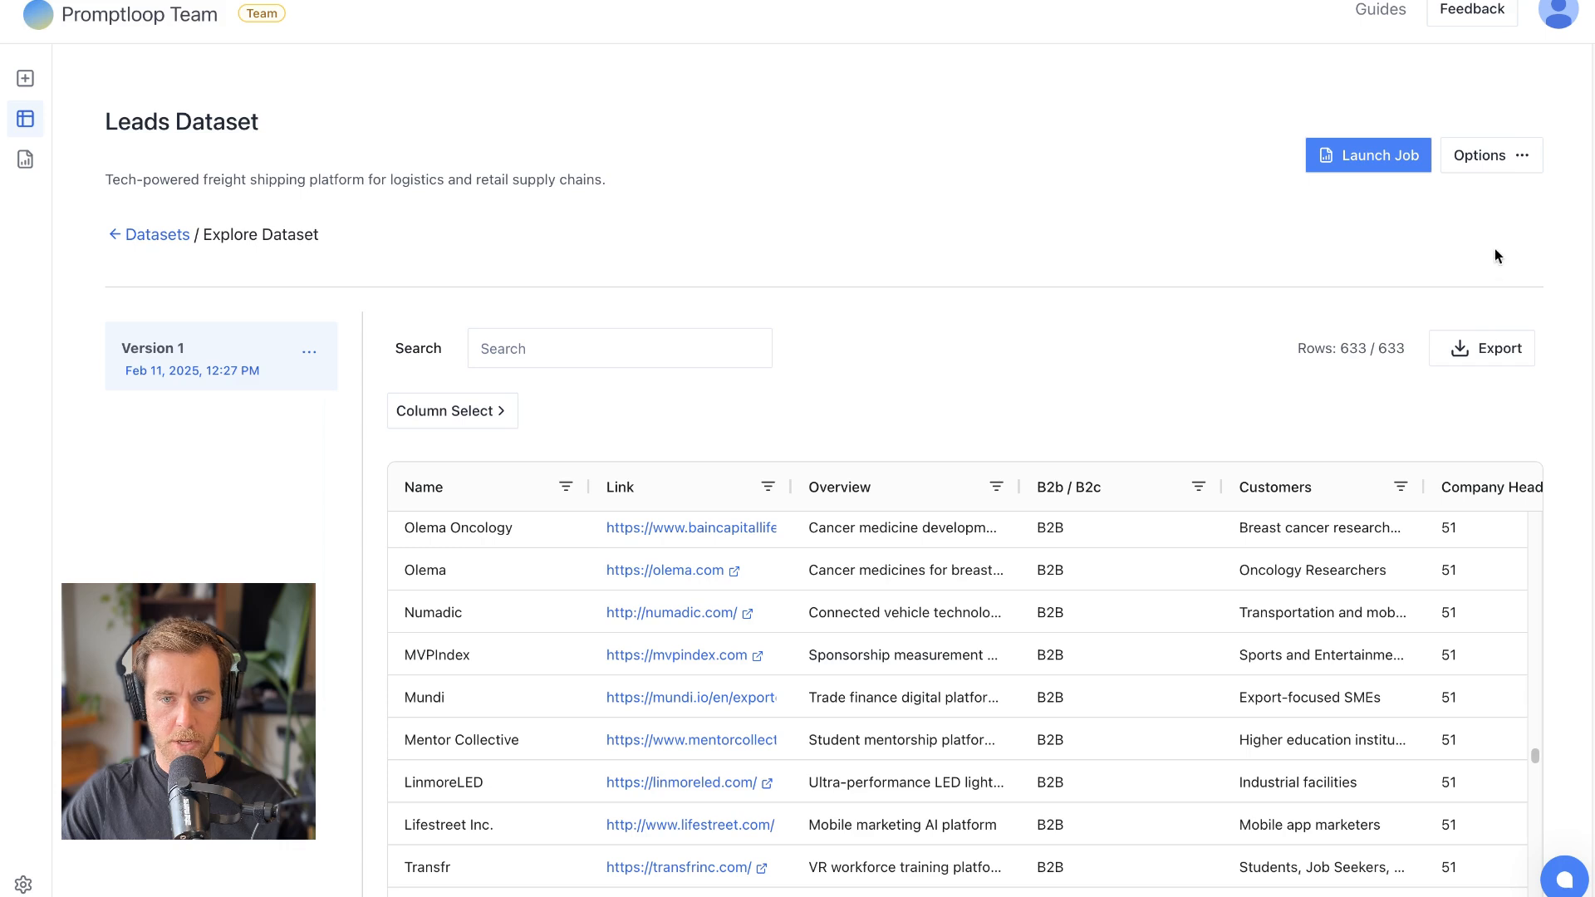
click(1518, 154)
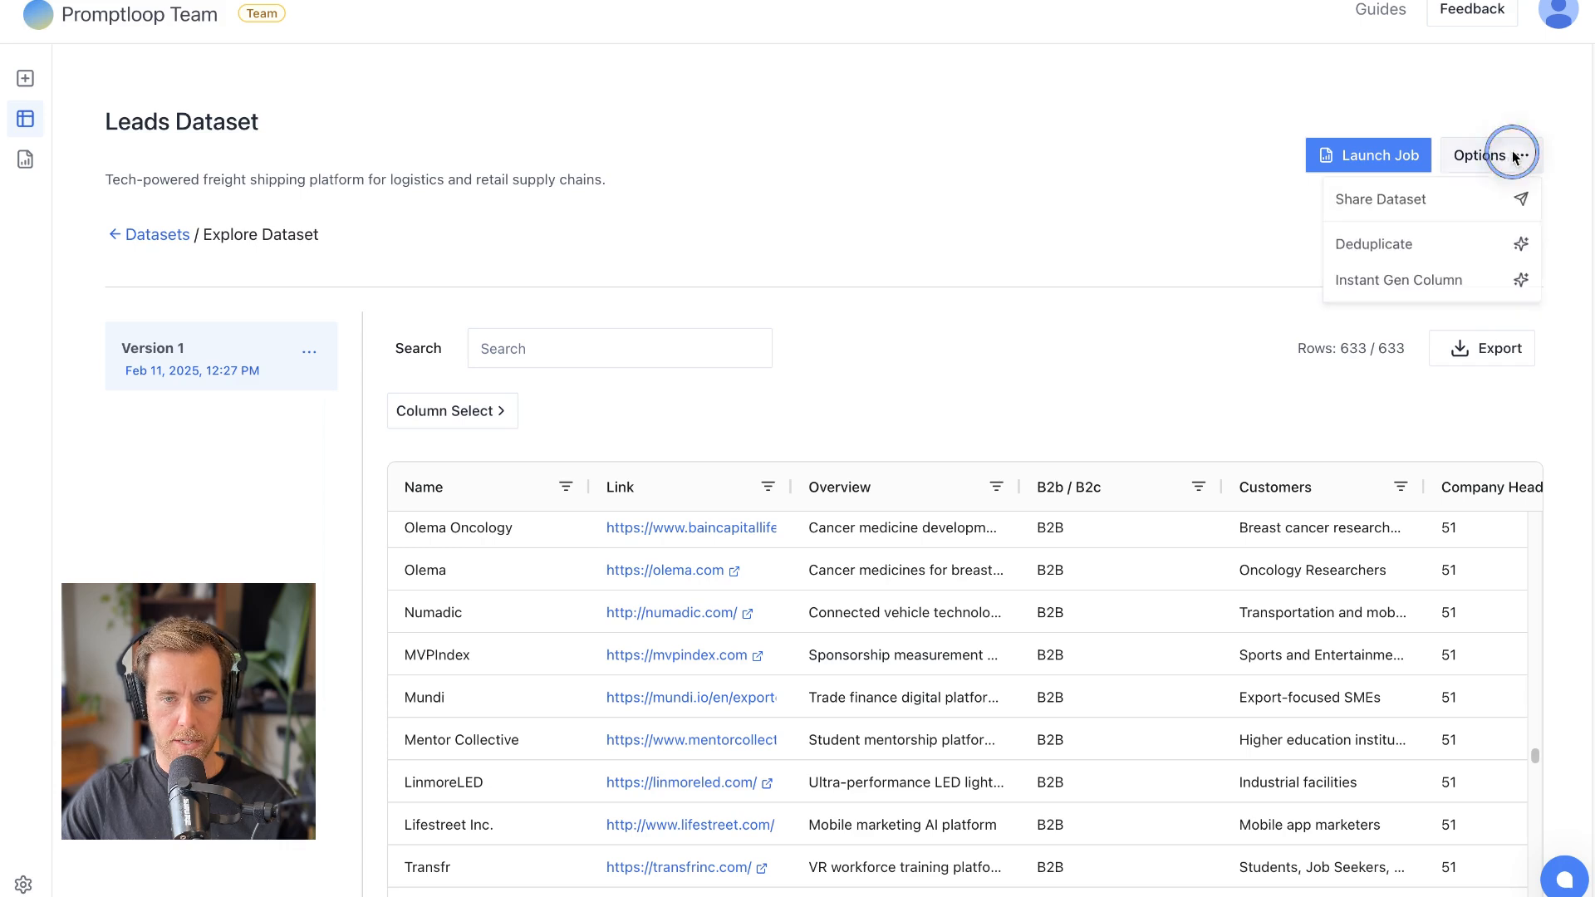
click(1465, 283)
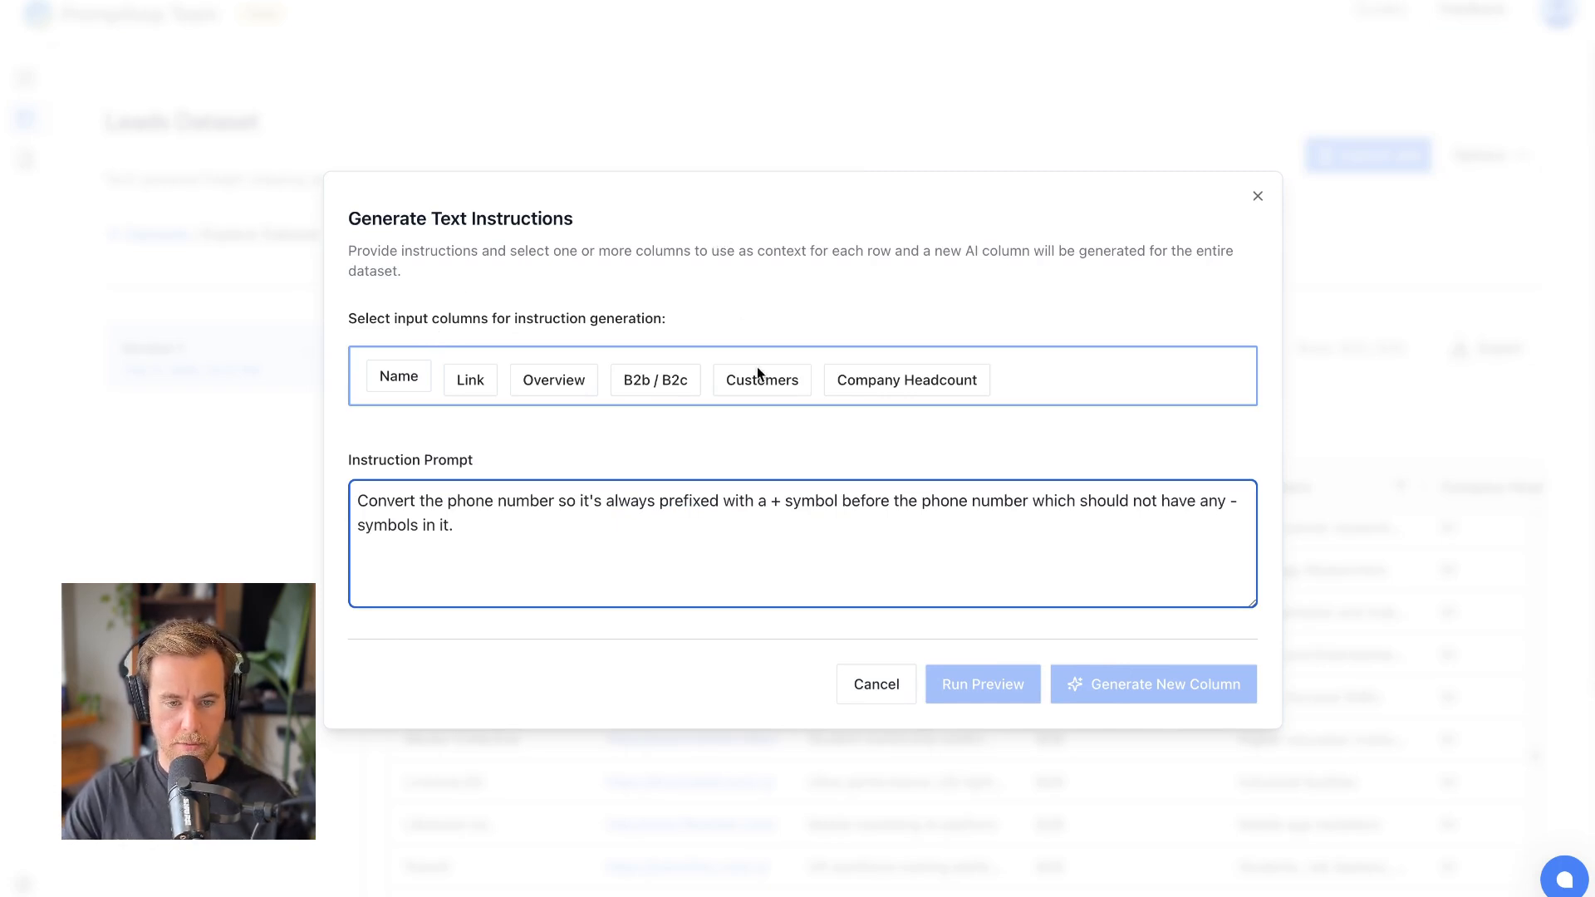
key(ctrl+a)
click(208, 455)
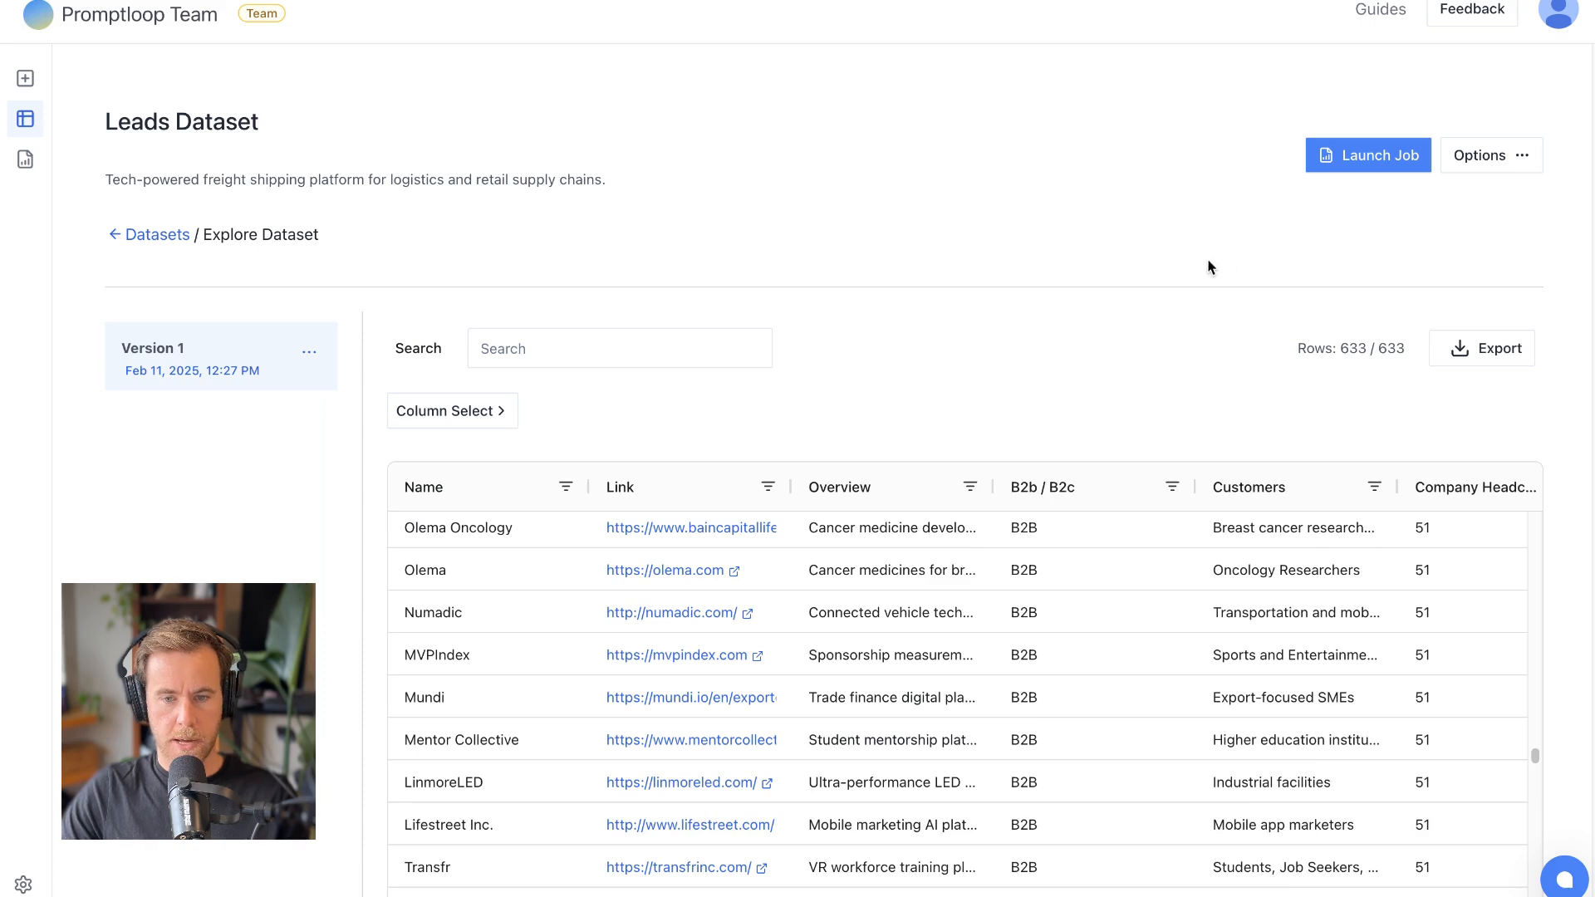
click(867, 573)
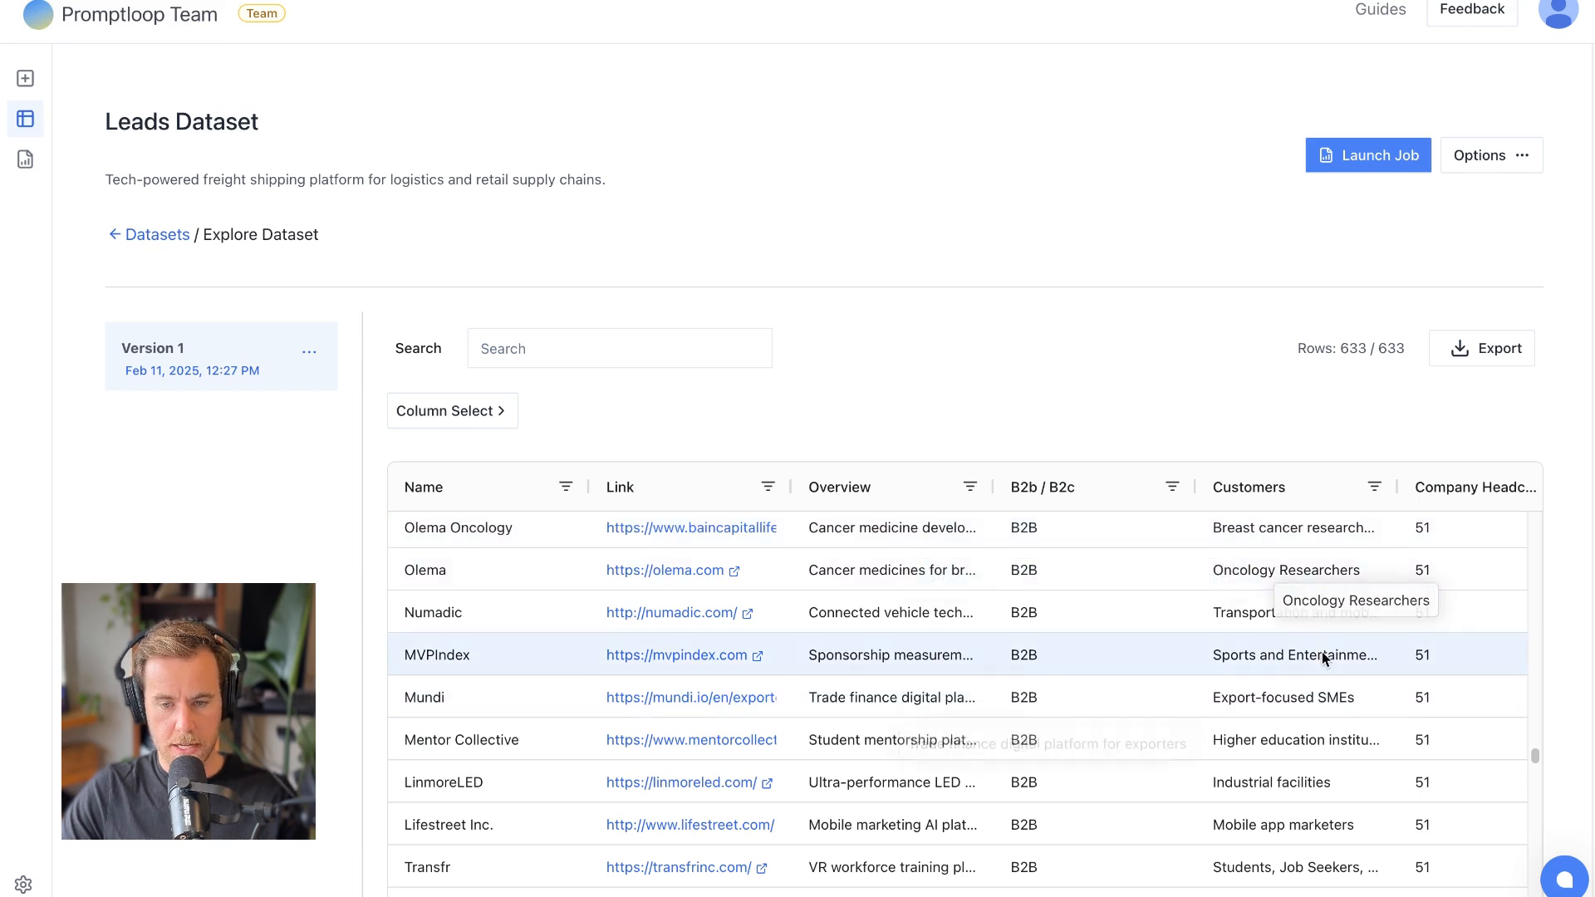
- Start an Instant Gen Column for the dataset and select Overview and Customers as its input columns
click(1504, 171)
click(1497, 295)
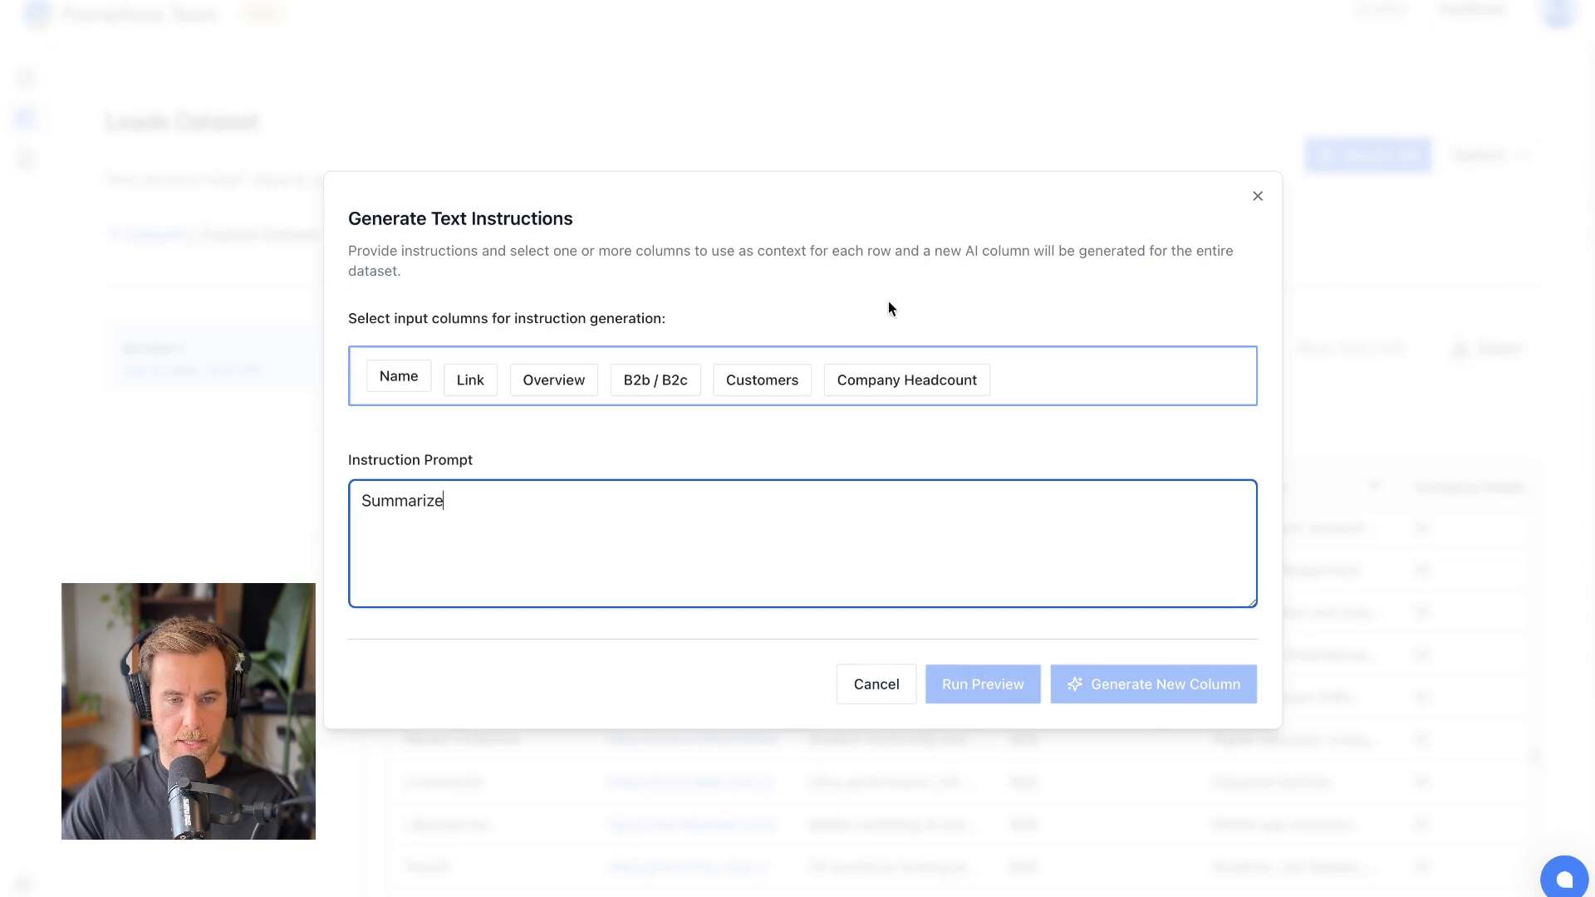
click(525, 378)
click(387, 329)
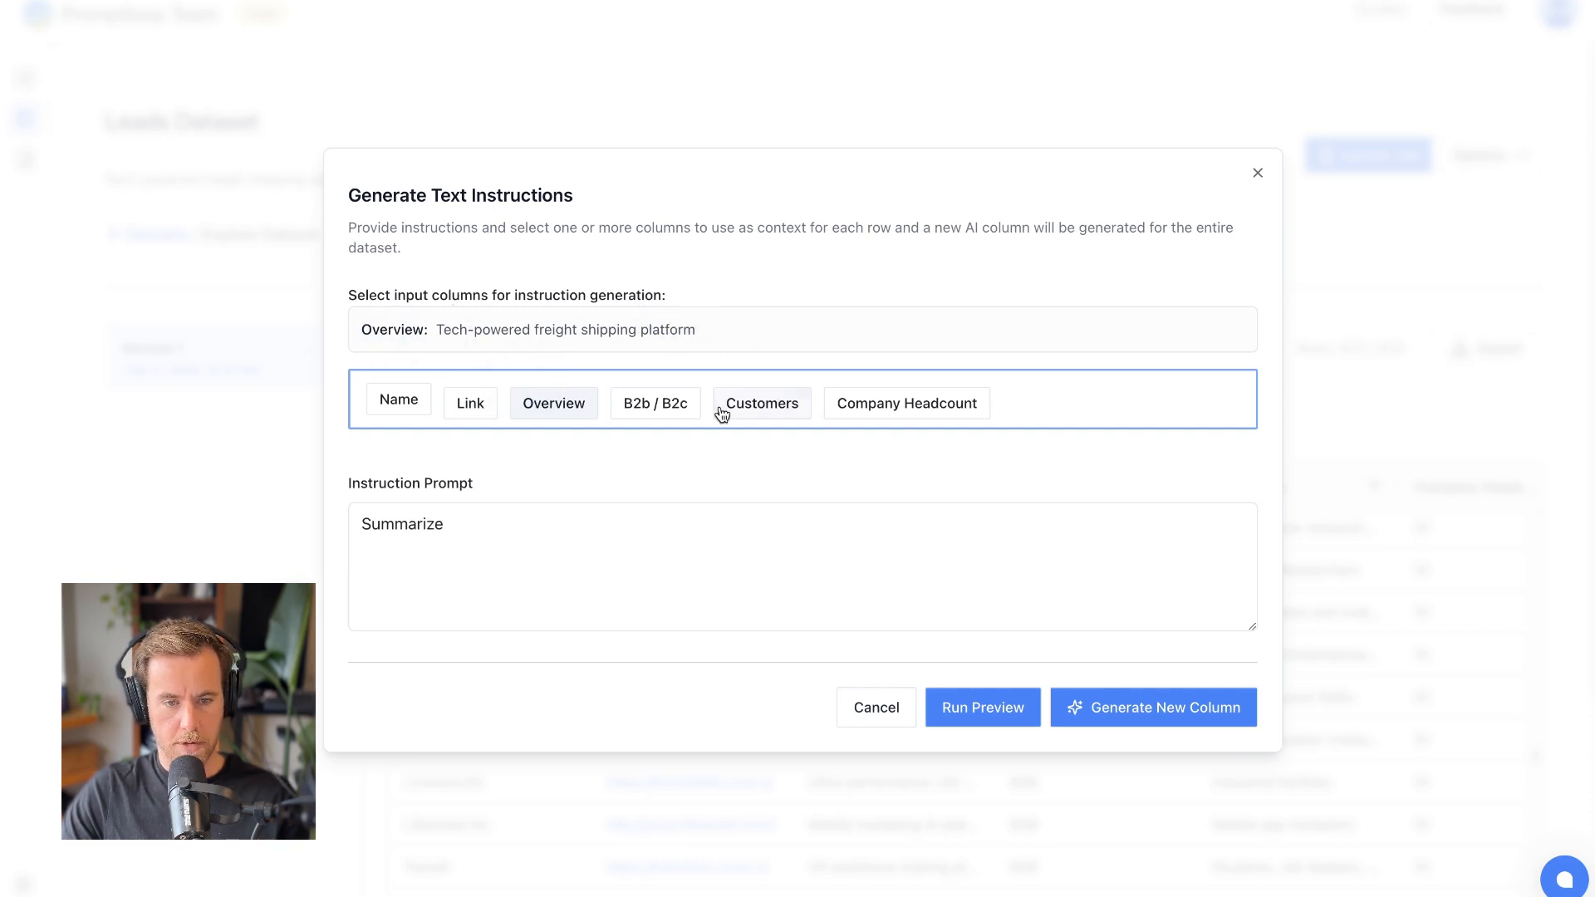
click(759, 403)
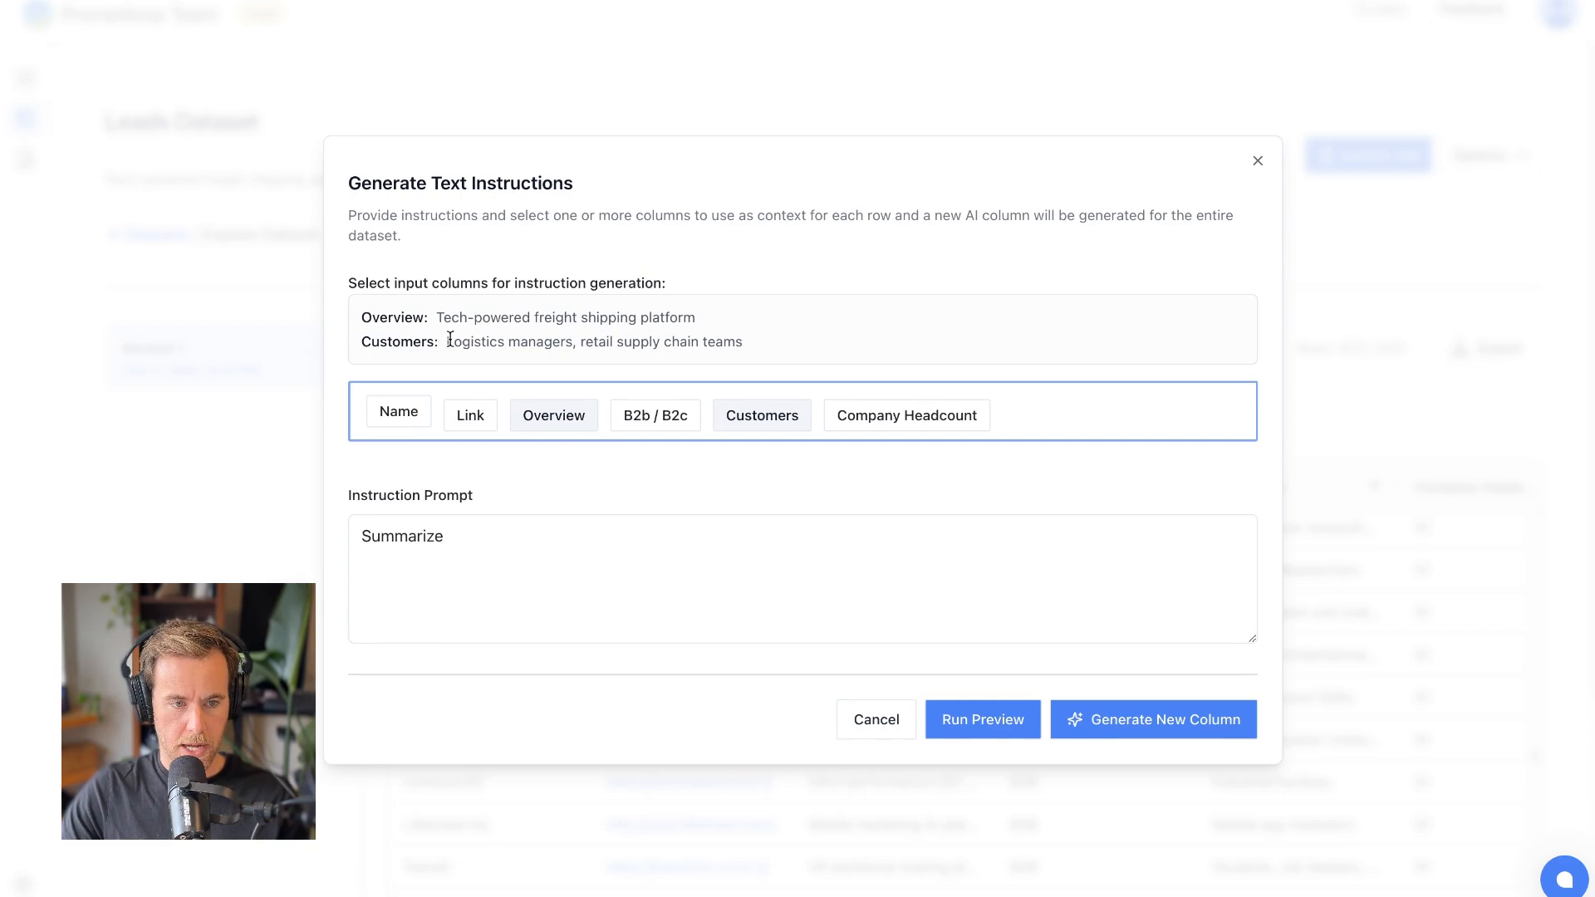
- Replace the prompt with one combining product or service and customers into a short sentence, patterned "sells X to Y" and "provides Z to K companies"
click(528, 534)
triple_click(528, 535)
key(BackSpace)
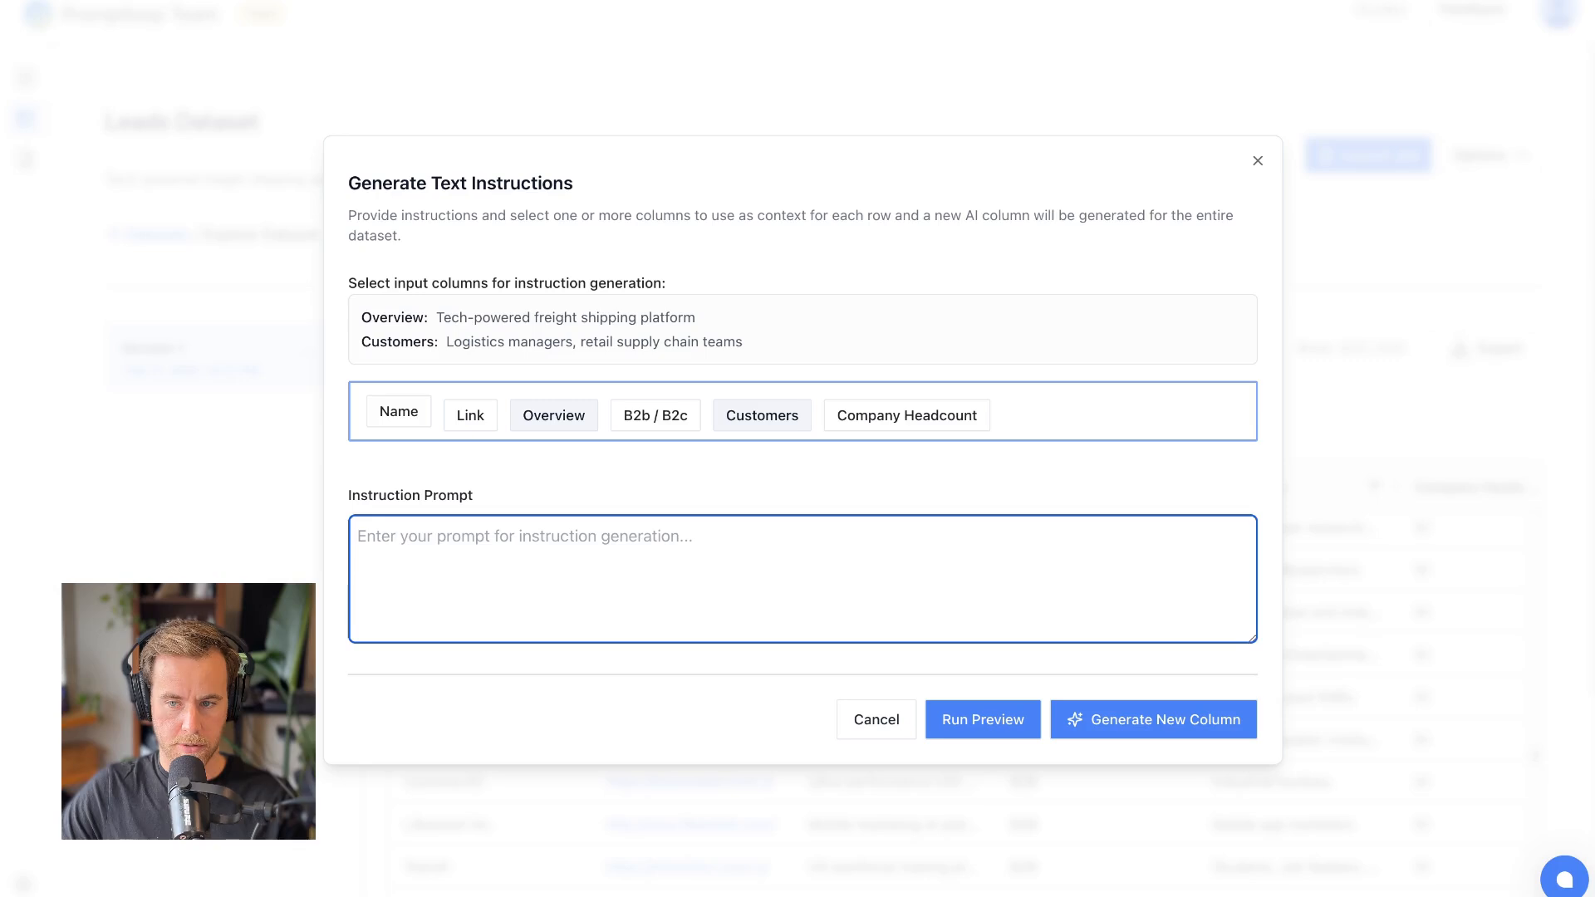
text(Take the product or service this company sells and combine it with the customers to create a short sentence  sells X to Y provides Z to K companies)
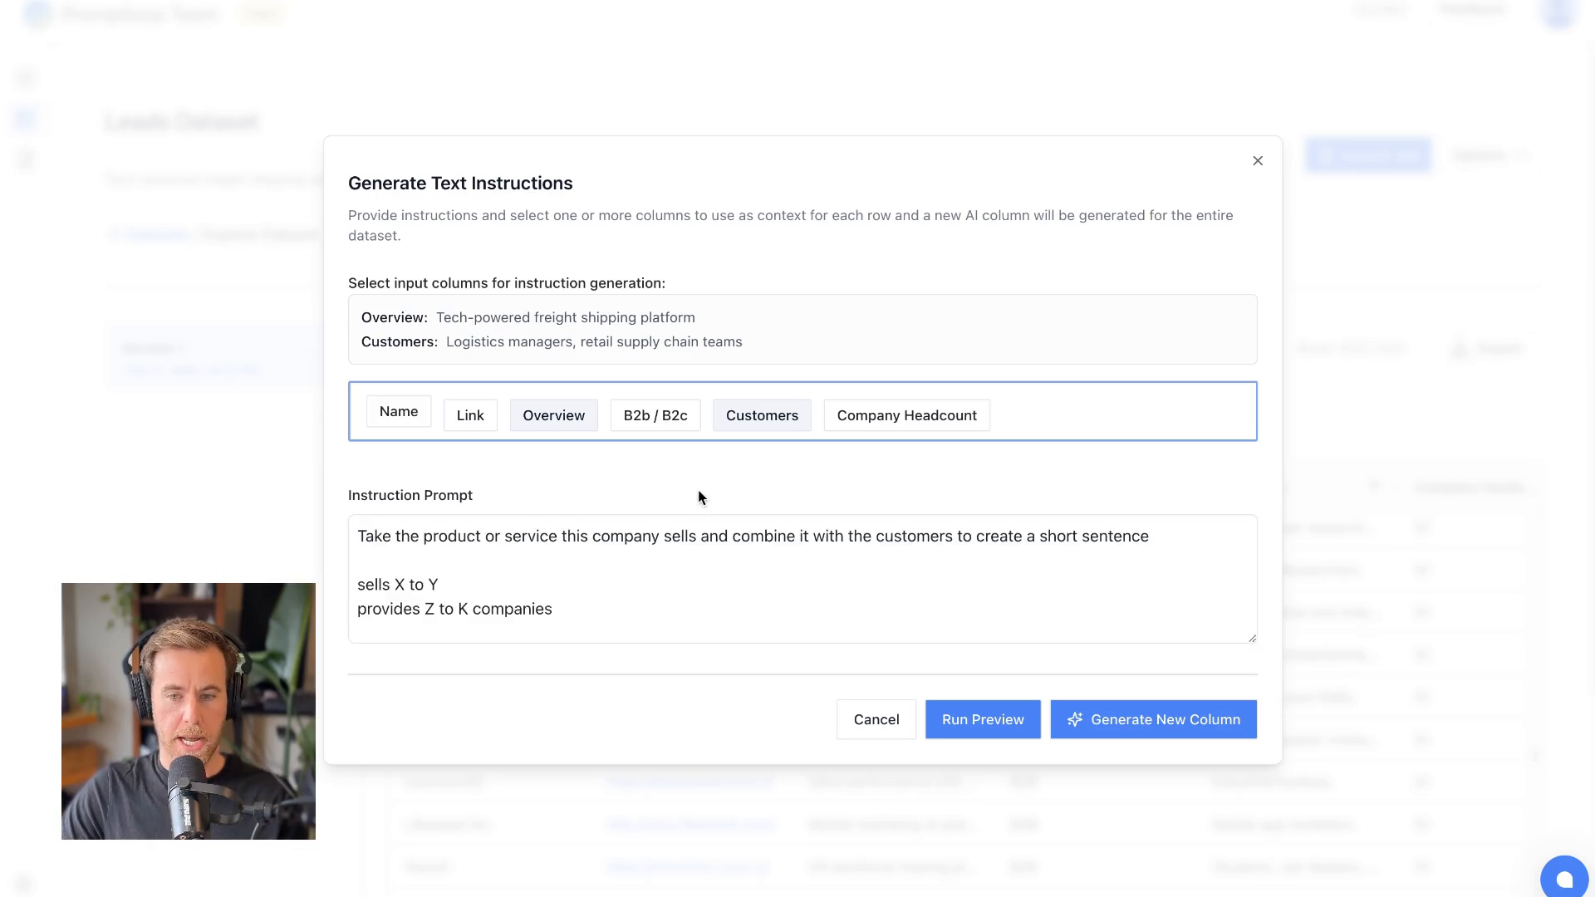
click(653, 513)
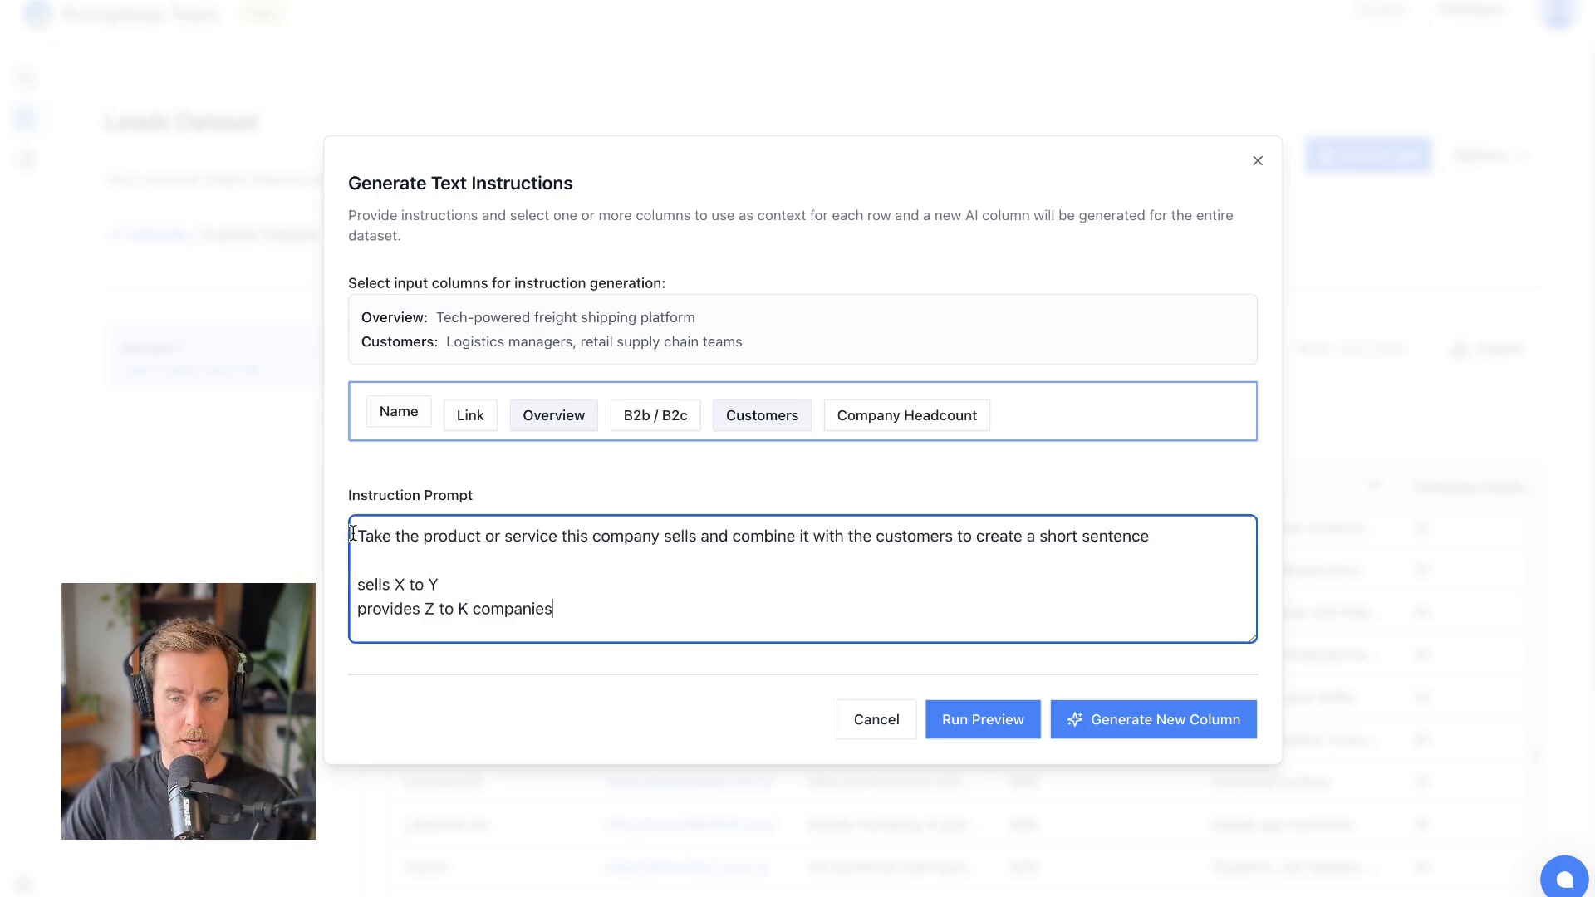
drag(553, 609, 357, 581)
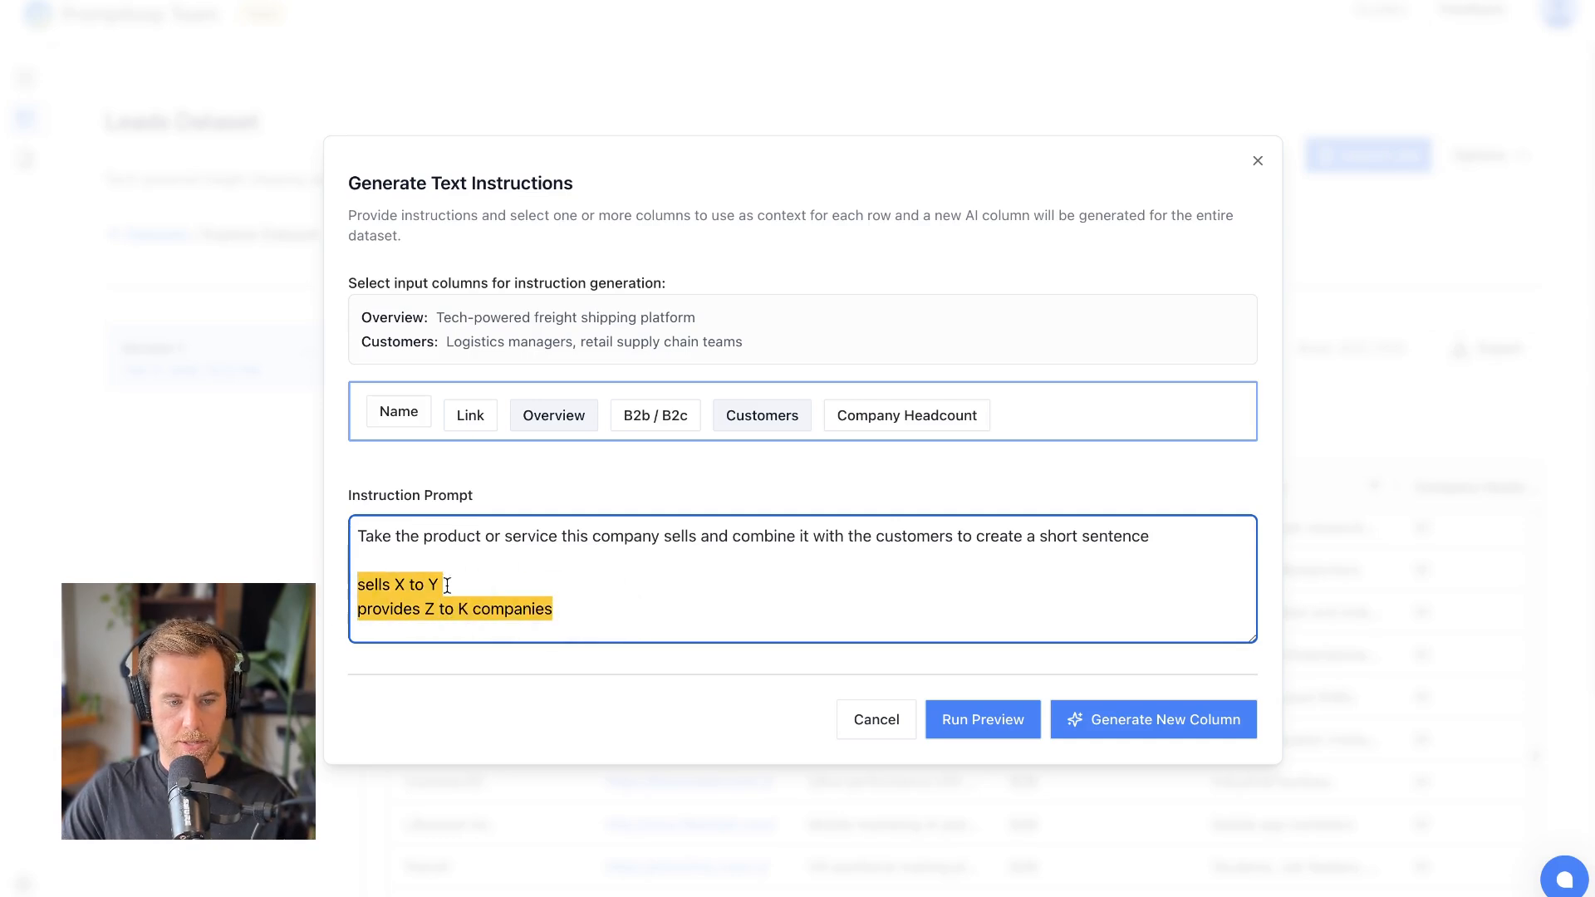
click(777, 512)
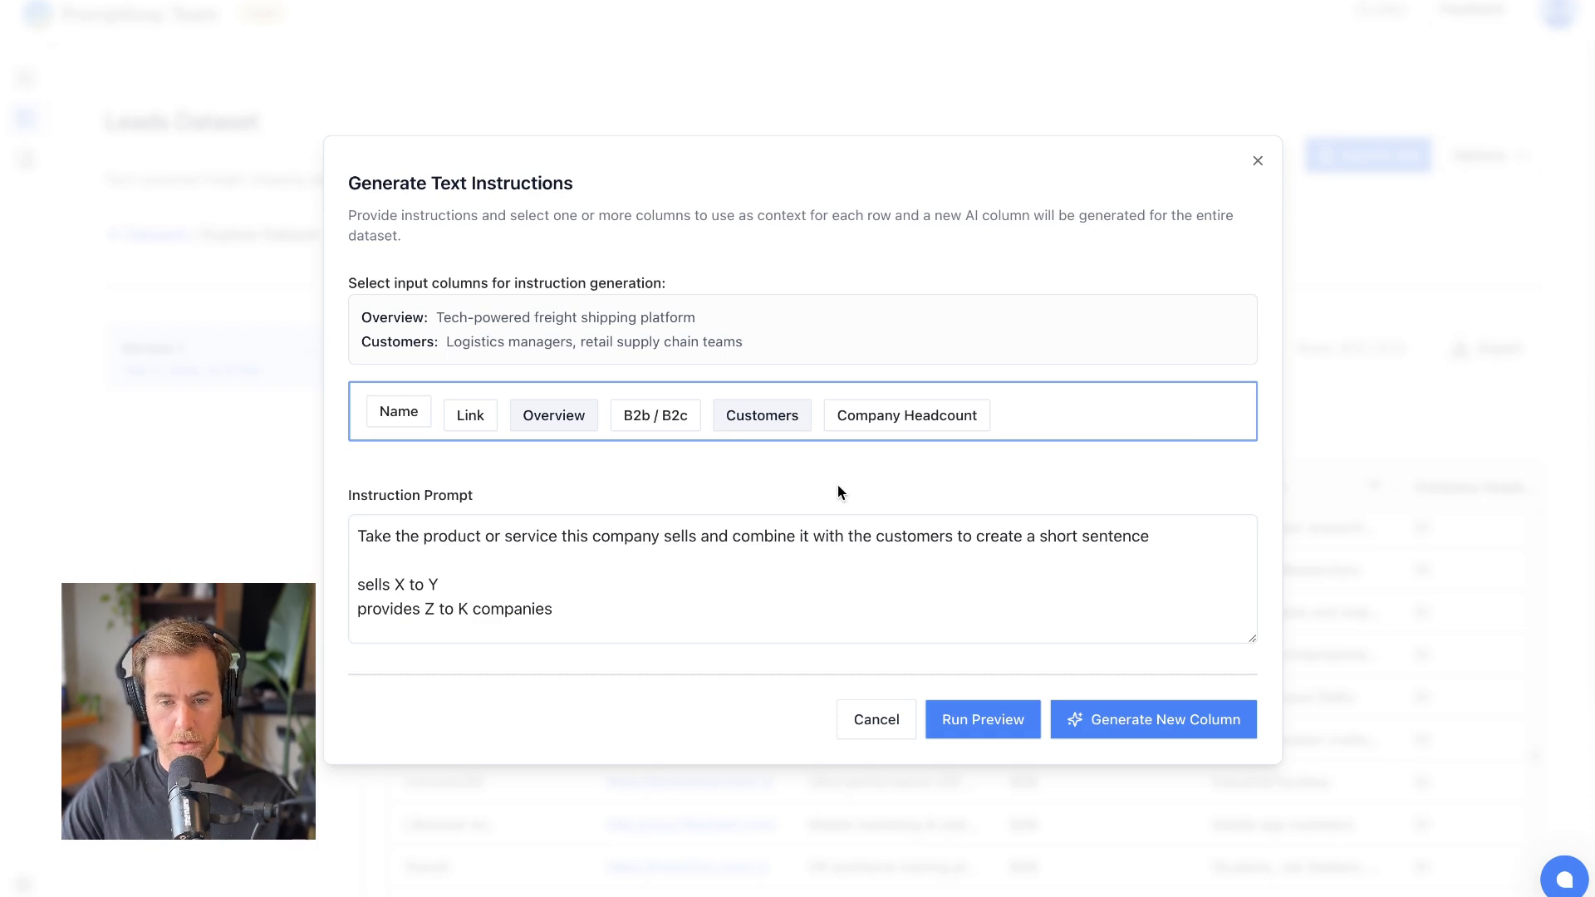
- Preview the prompt's AI output on two sets of sample rows and close the results
click(979, 720)
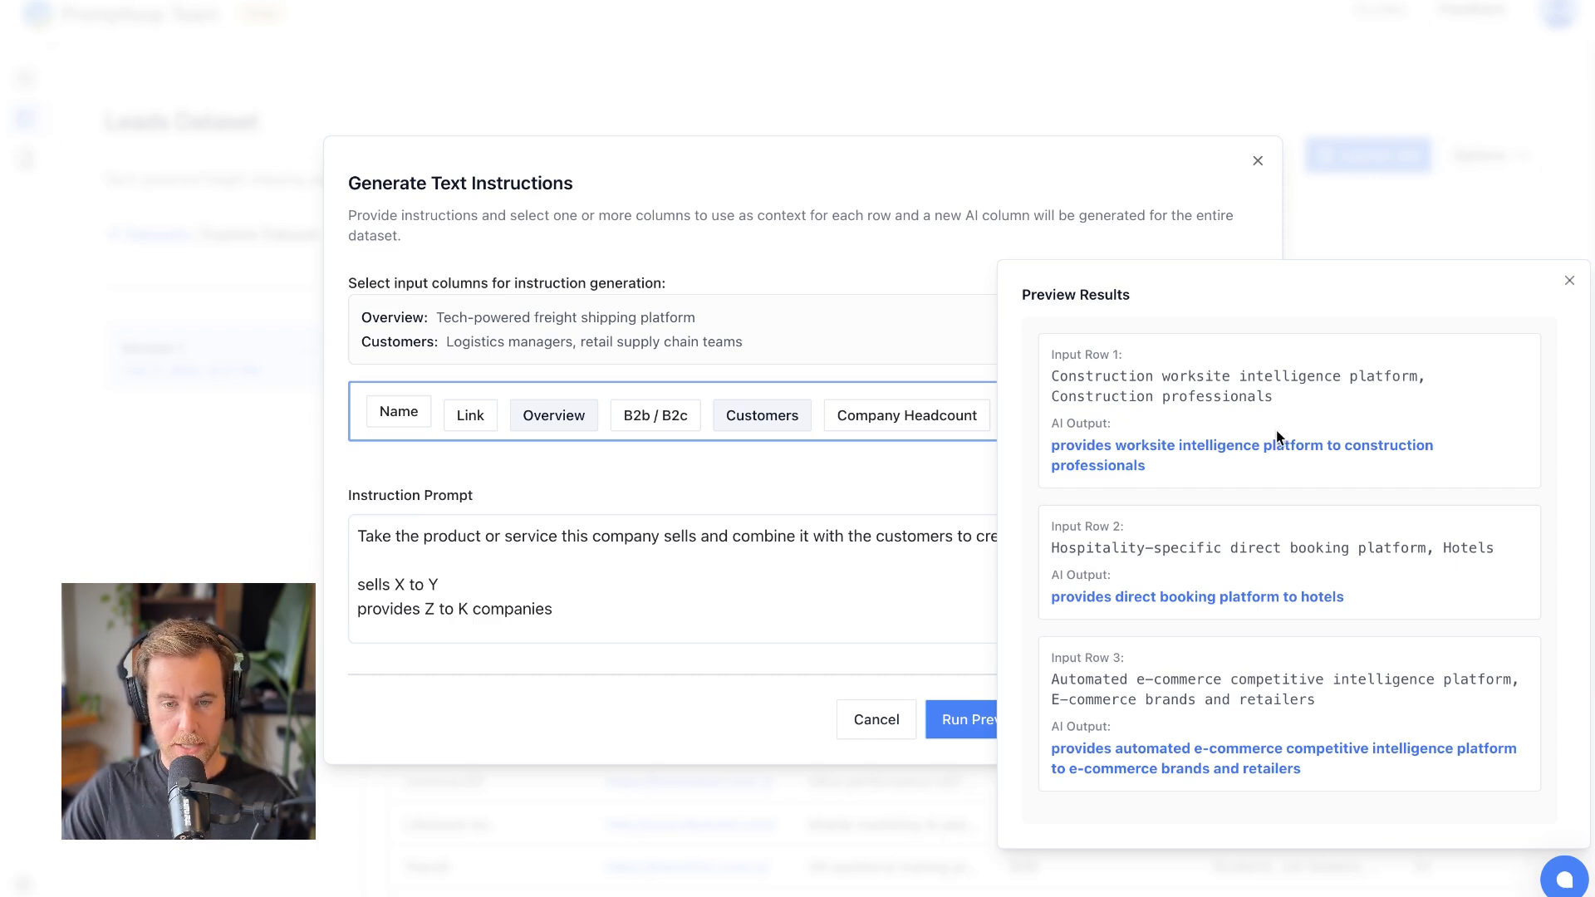
click(1064, 445)
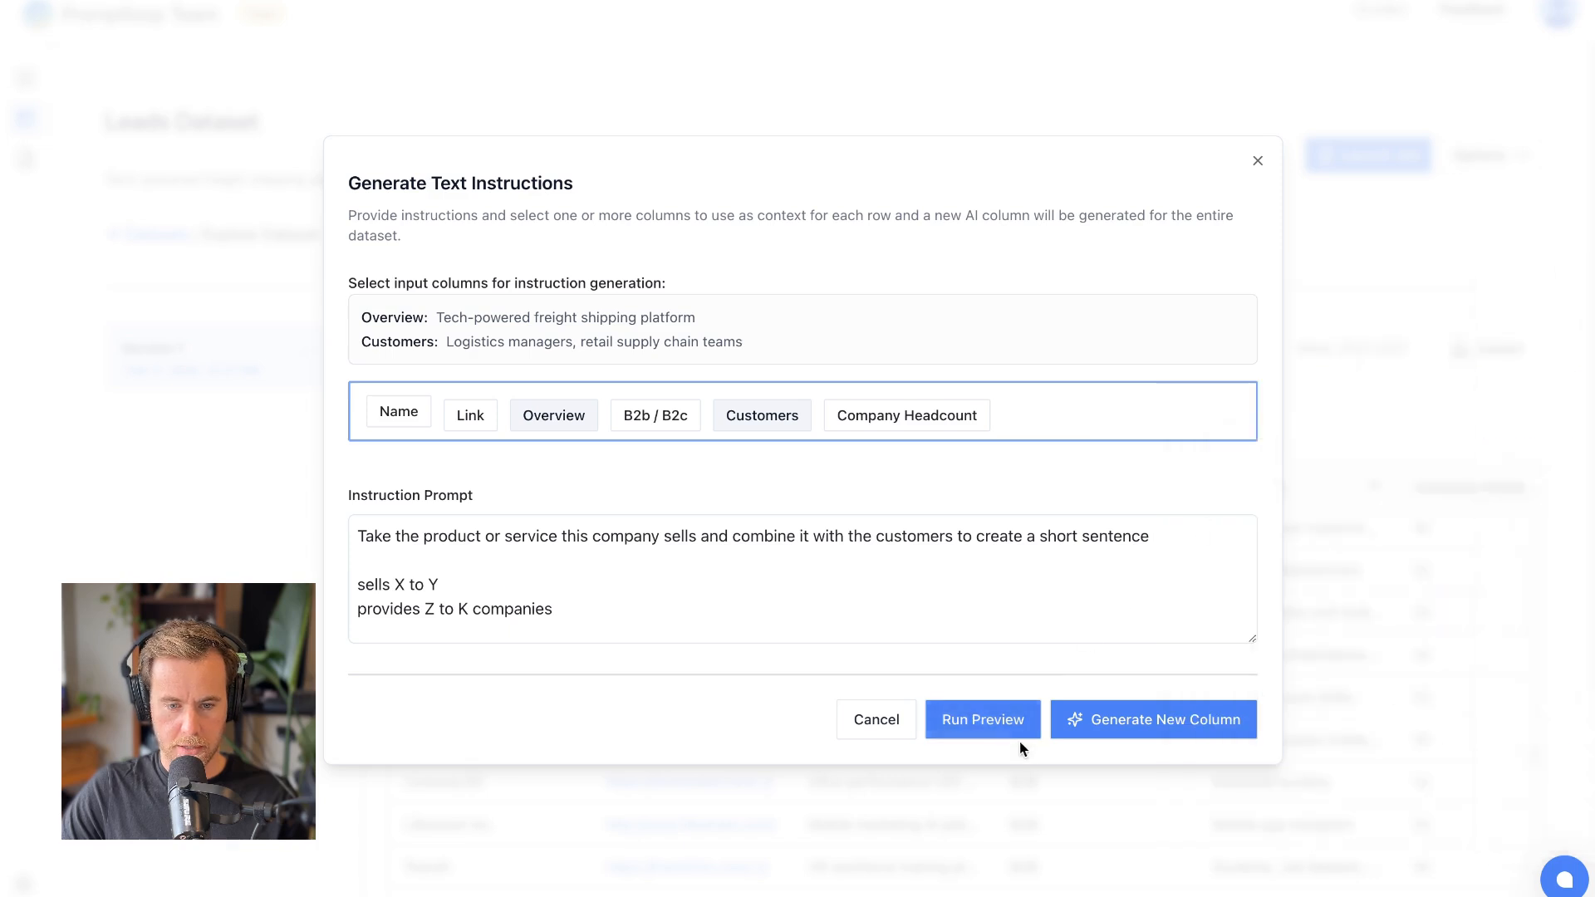
click(992, 728)
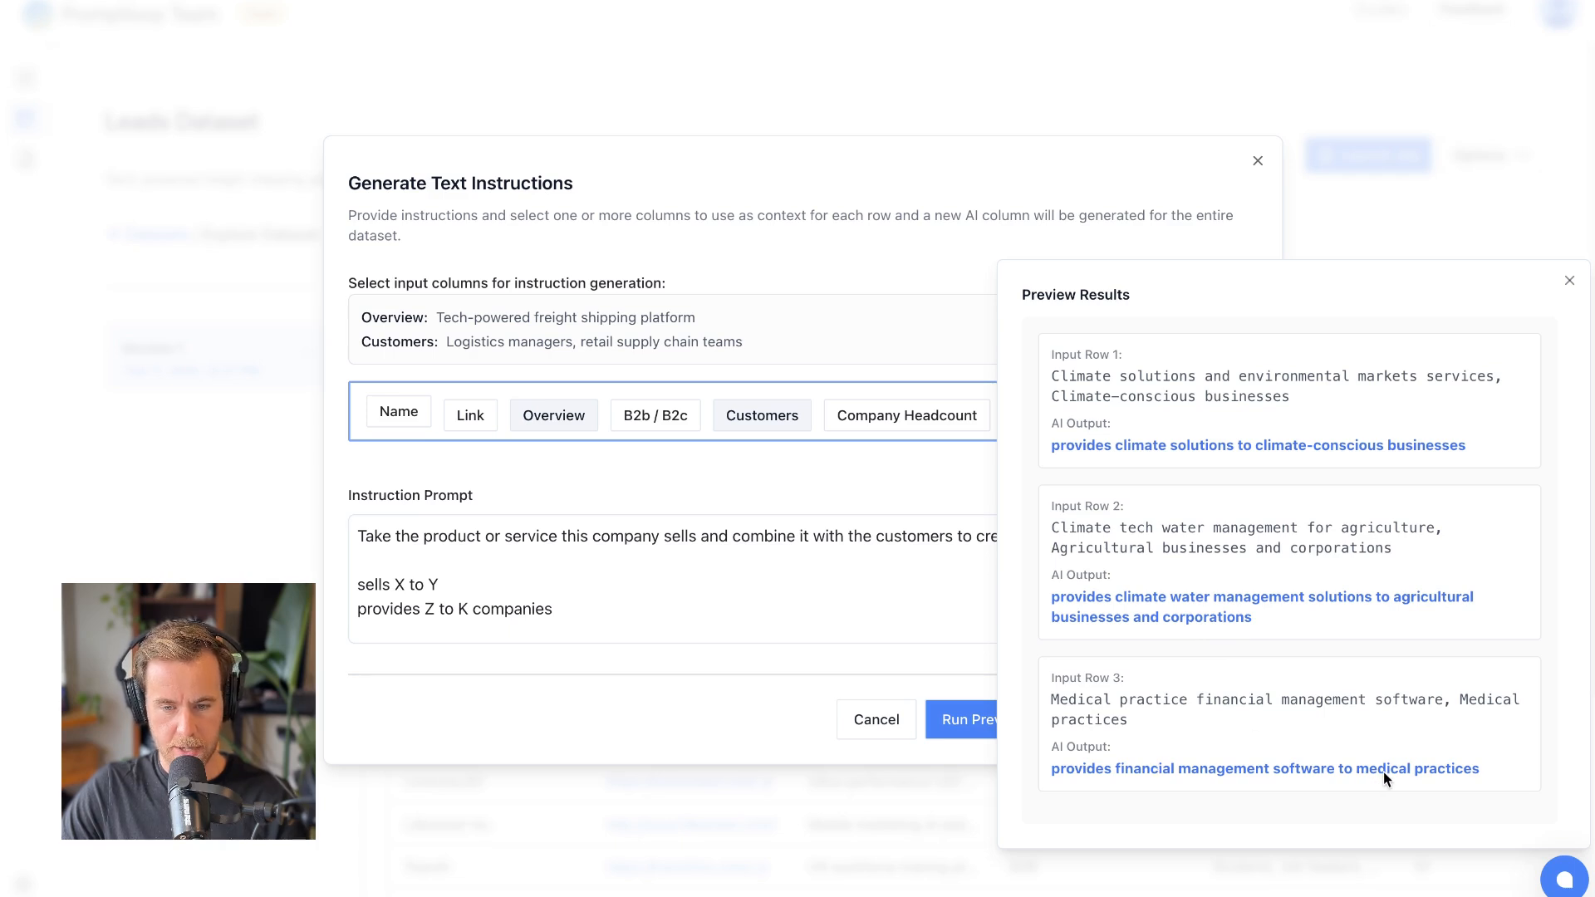
click(1569, 280)
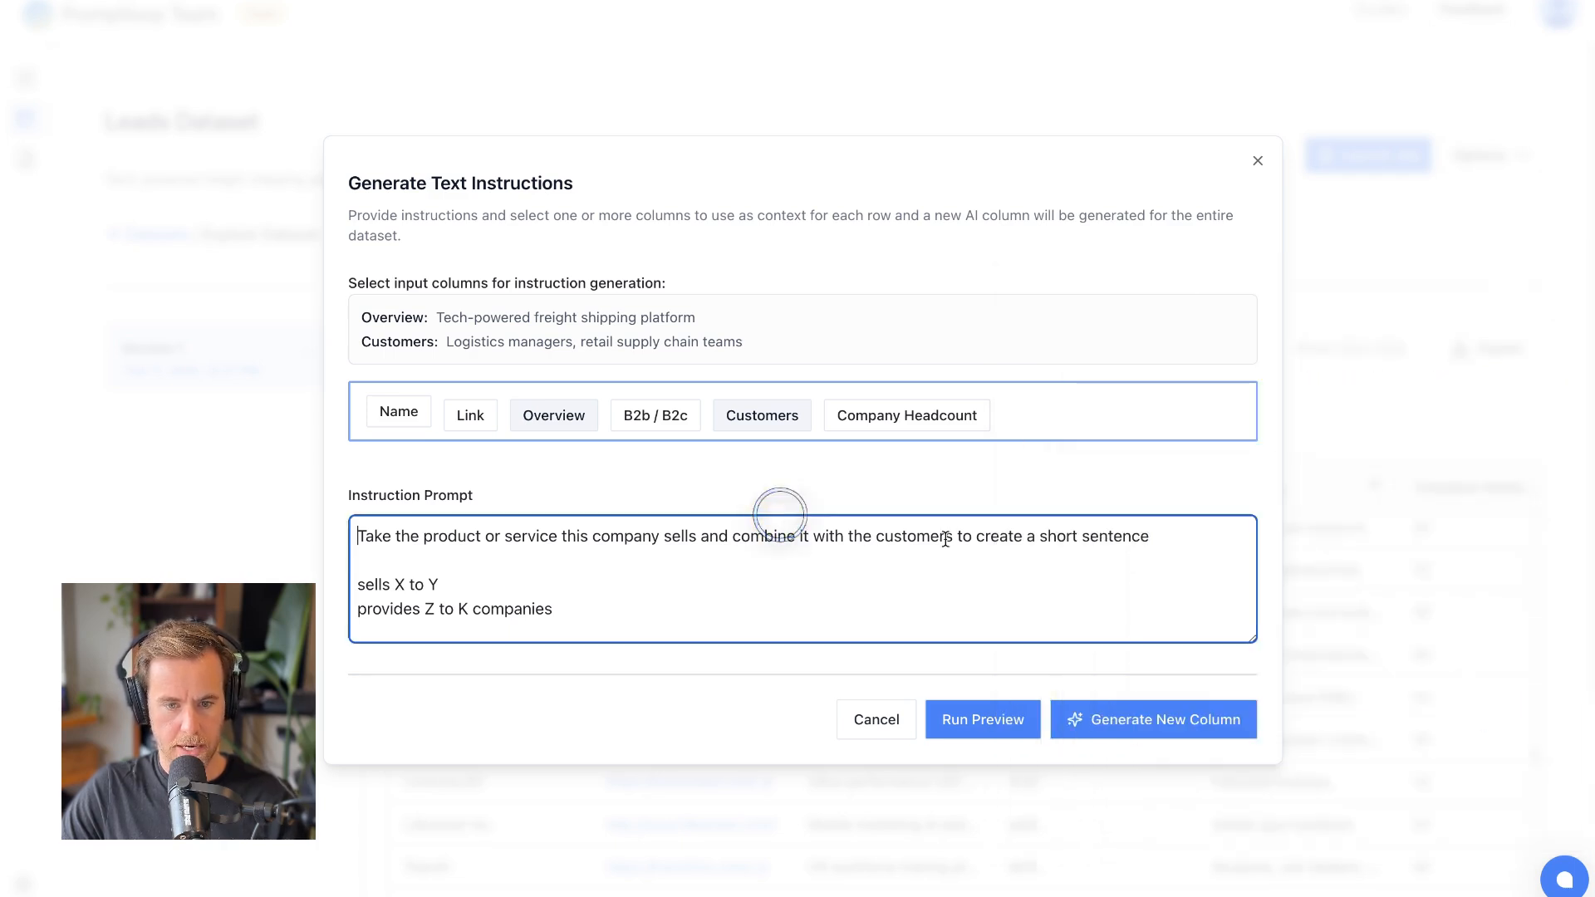
- Append "Make it informal and does not need to be full sentence nor pucntuated" after the first sentence of the instruction prompt
click(1241, 537)
text(. Make it informat)
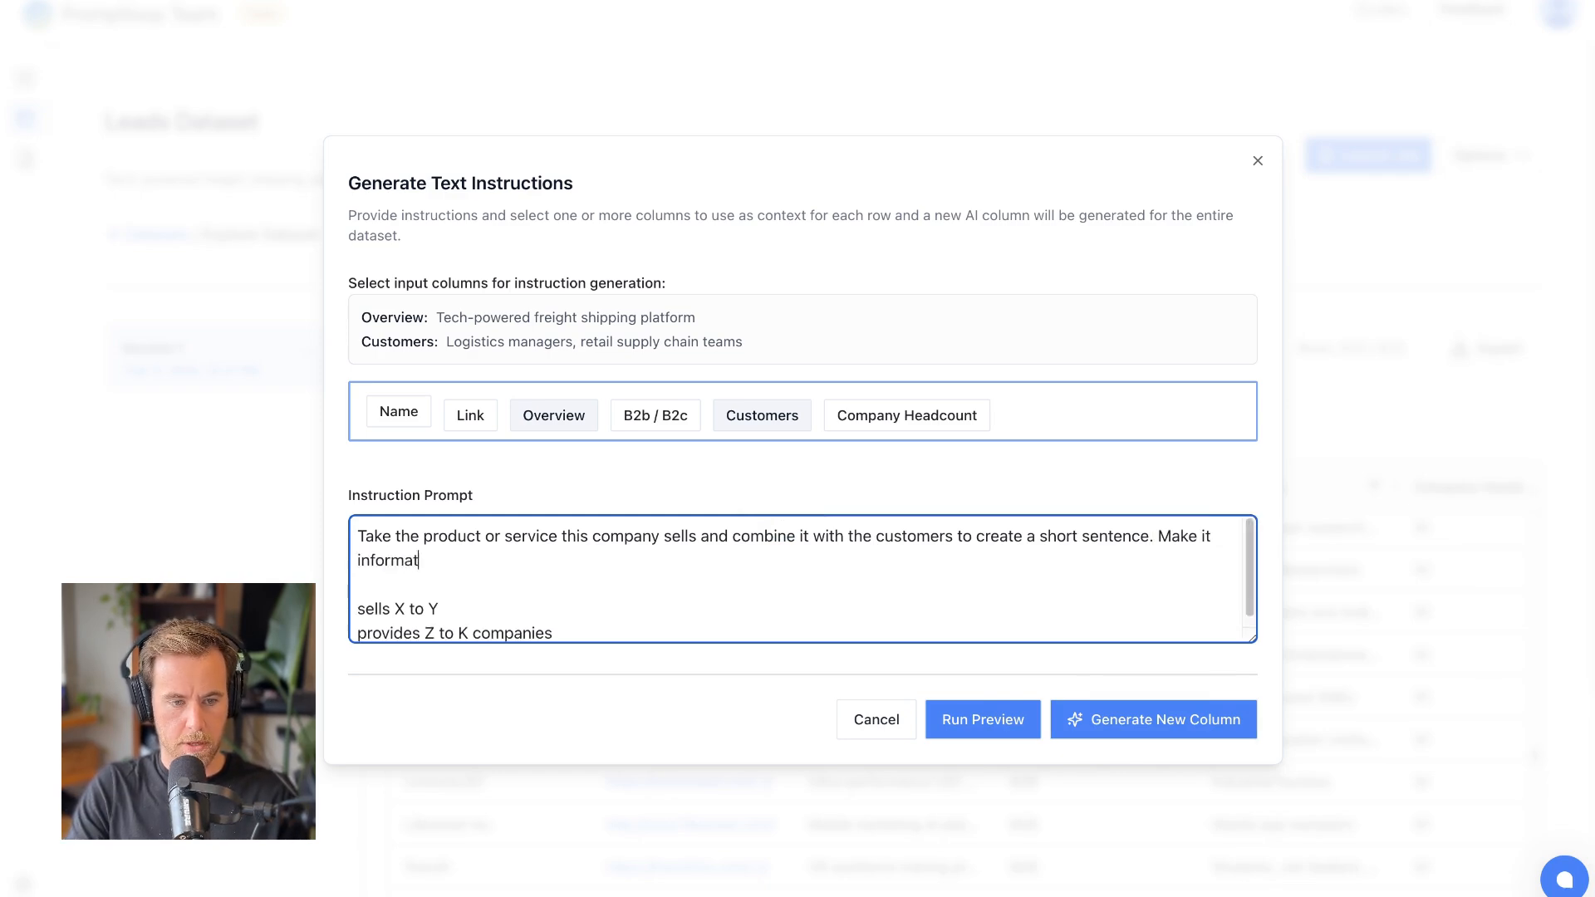
key(BackSpace)
text(l and )
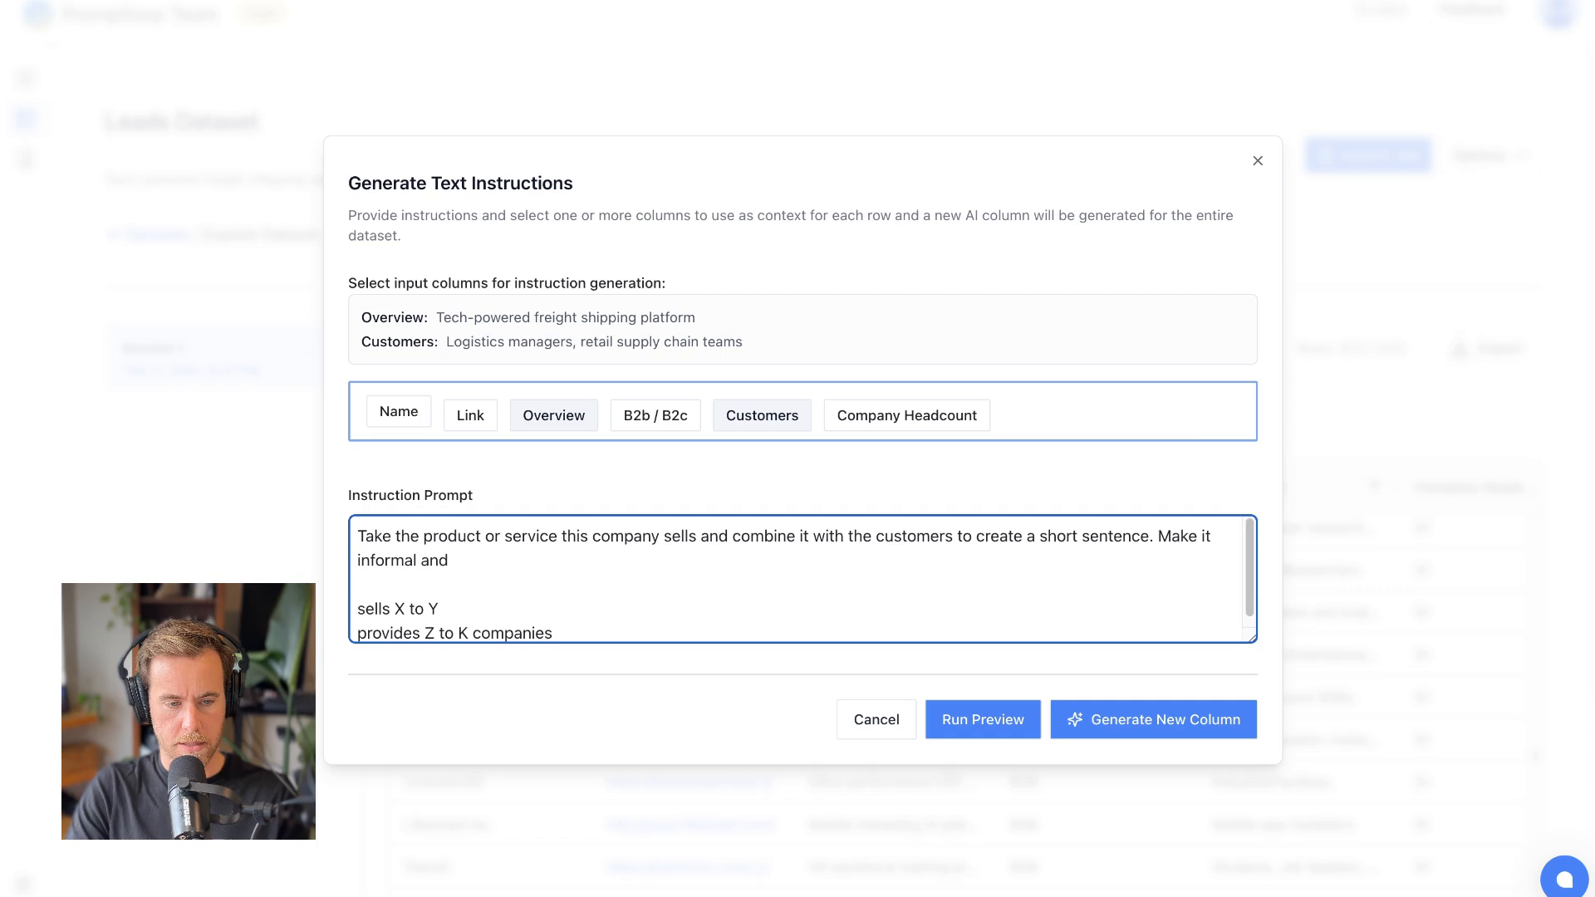
text(does not need )
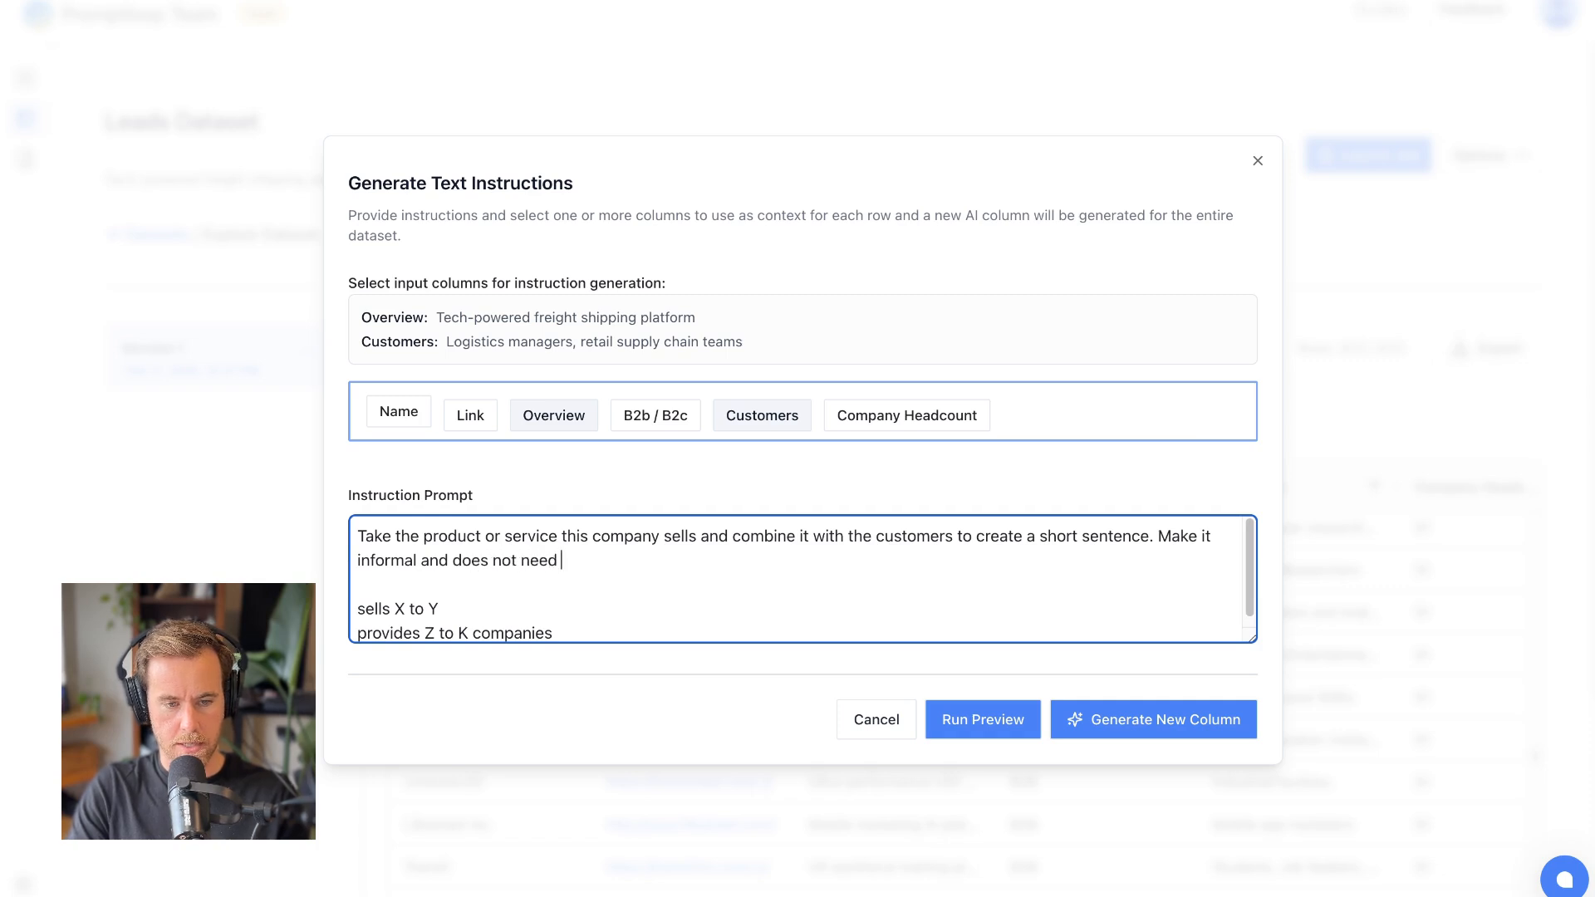
text(to be full sentenc)
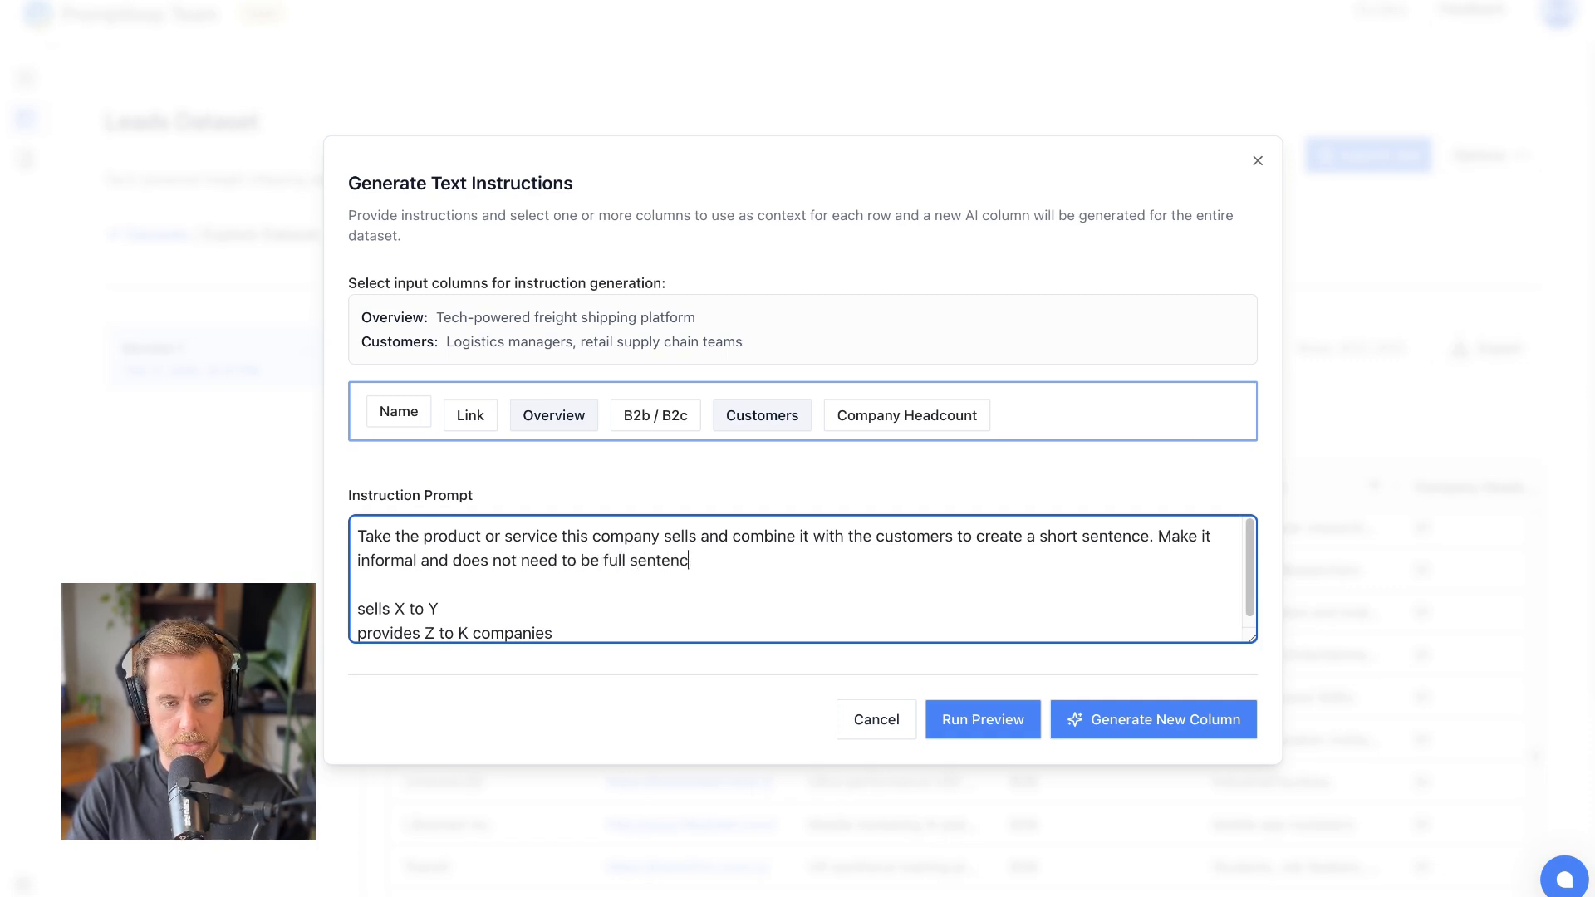
text(e nor pucntuated)
- Preview the revised prompt on sample rows and generate the new AI column for the entire dataset
click(983, 719)
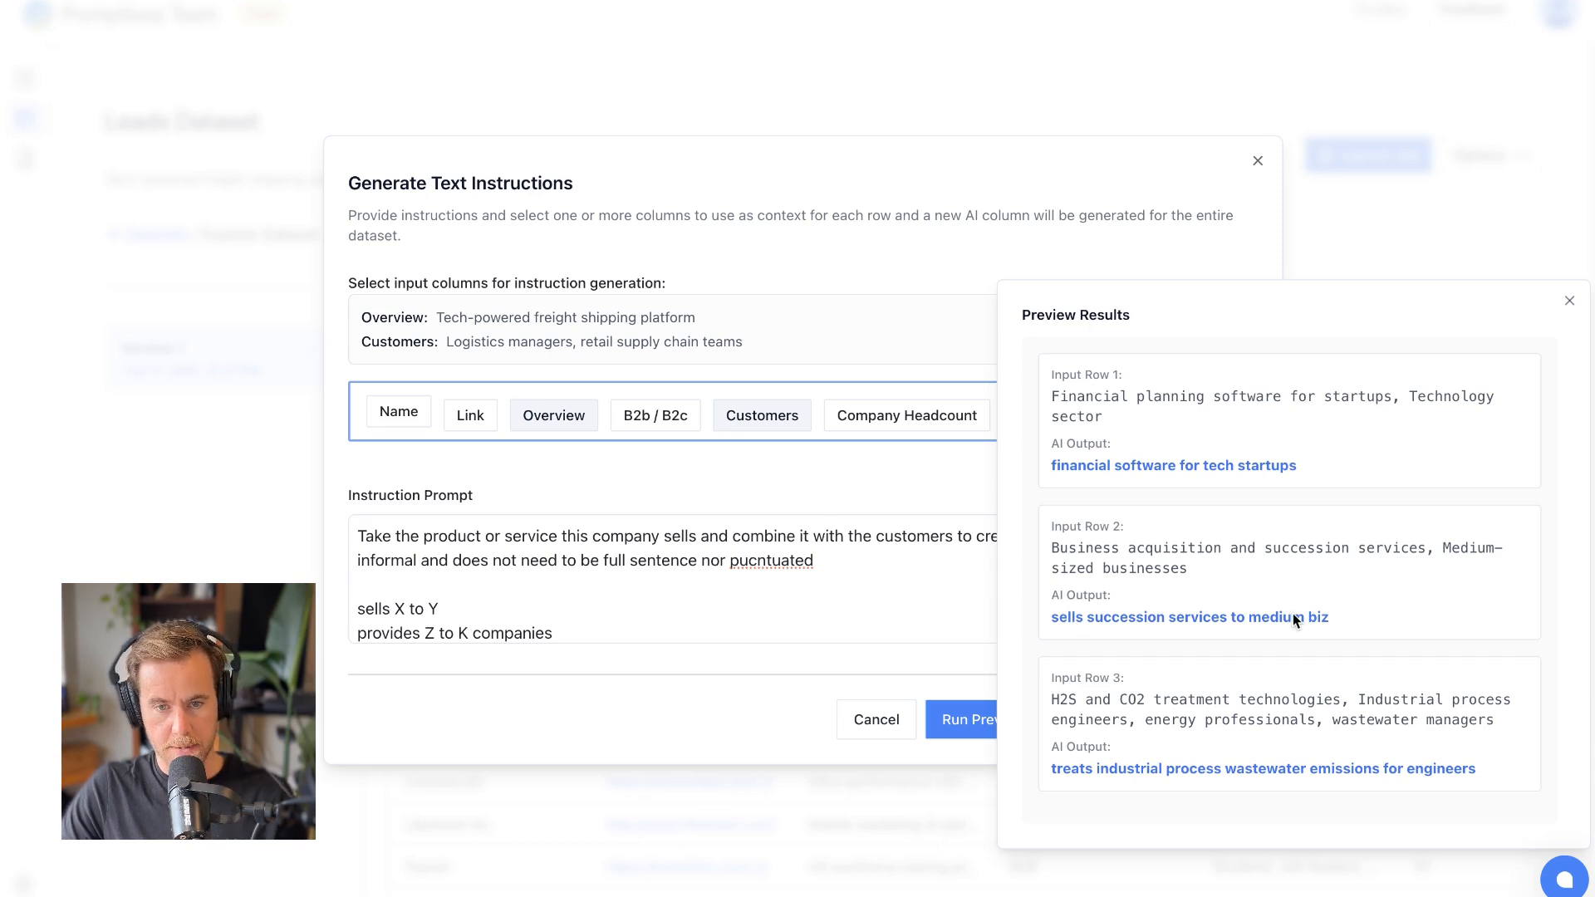
click(1572, 301)
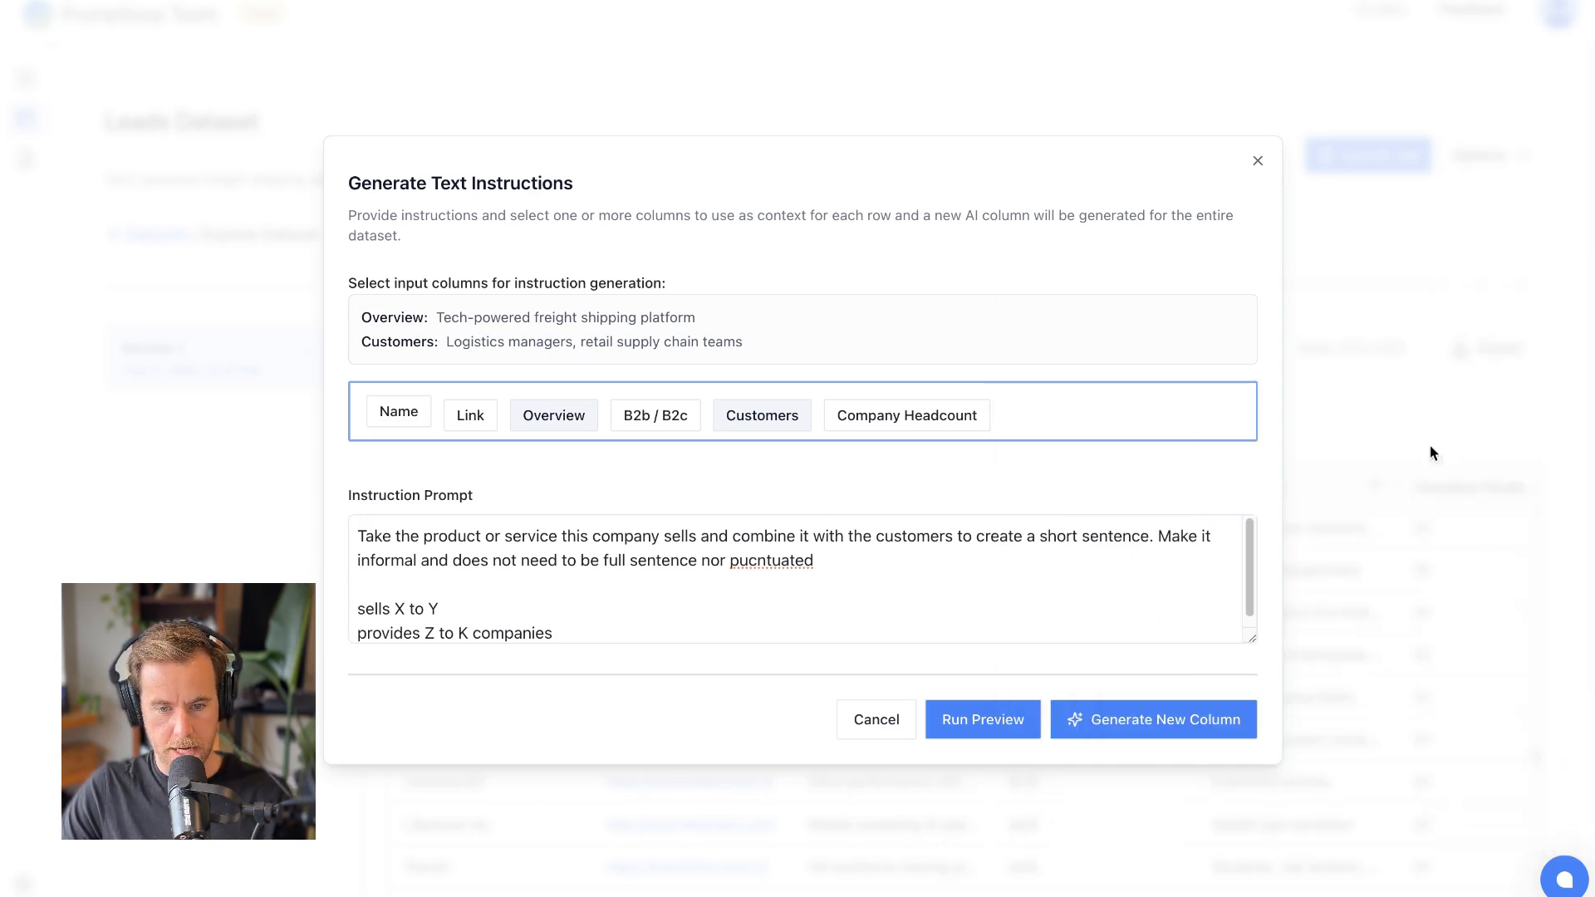
click(1138, 718)
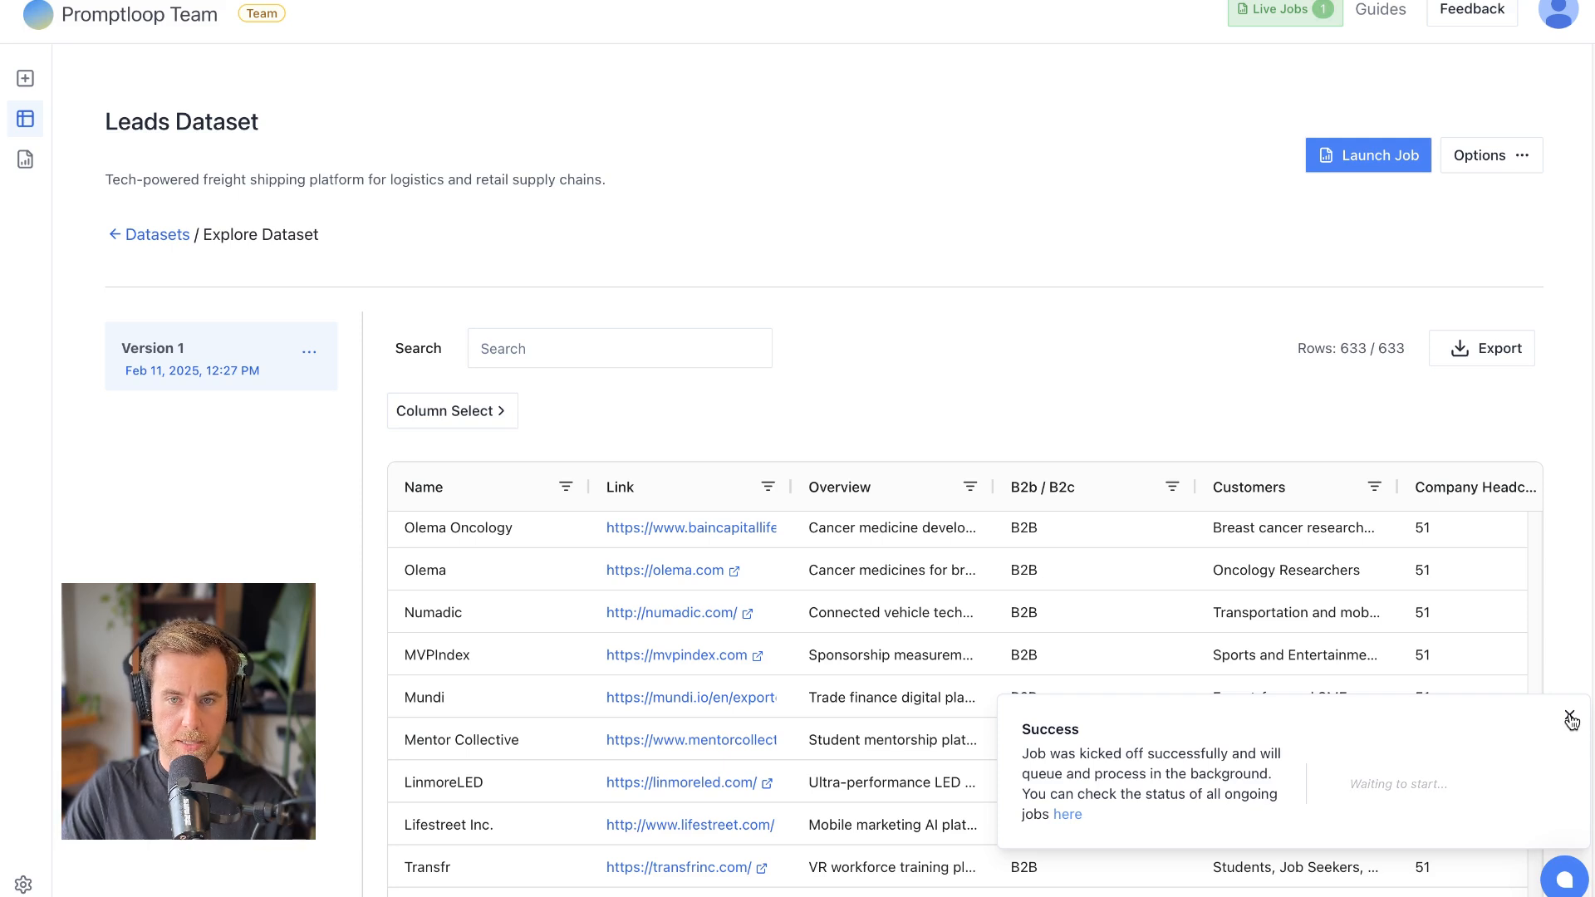
- Dismiss the notification about the started column generation job
click(1570, 717)
click(1261, 352)
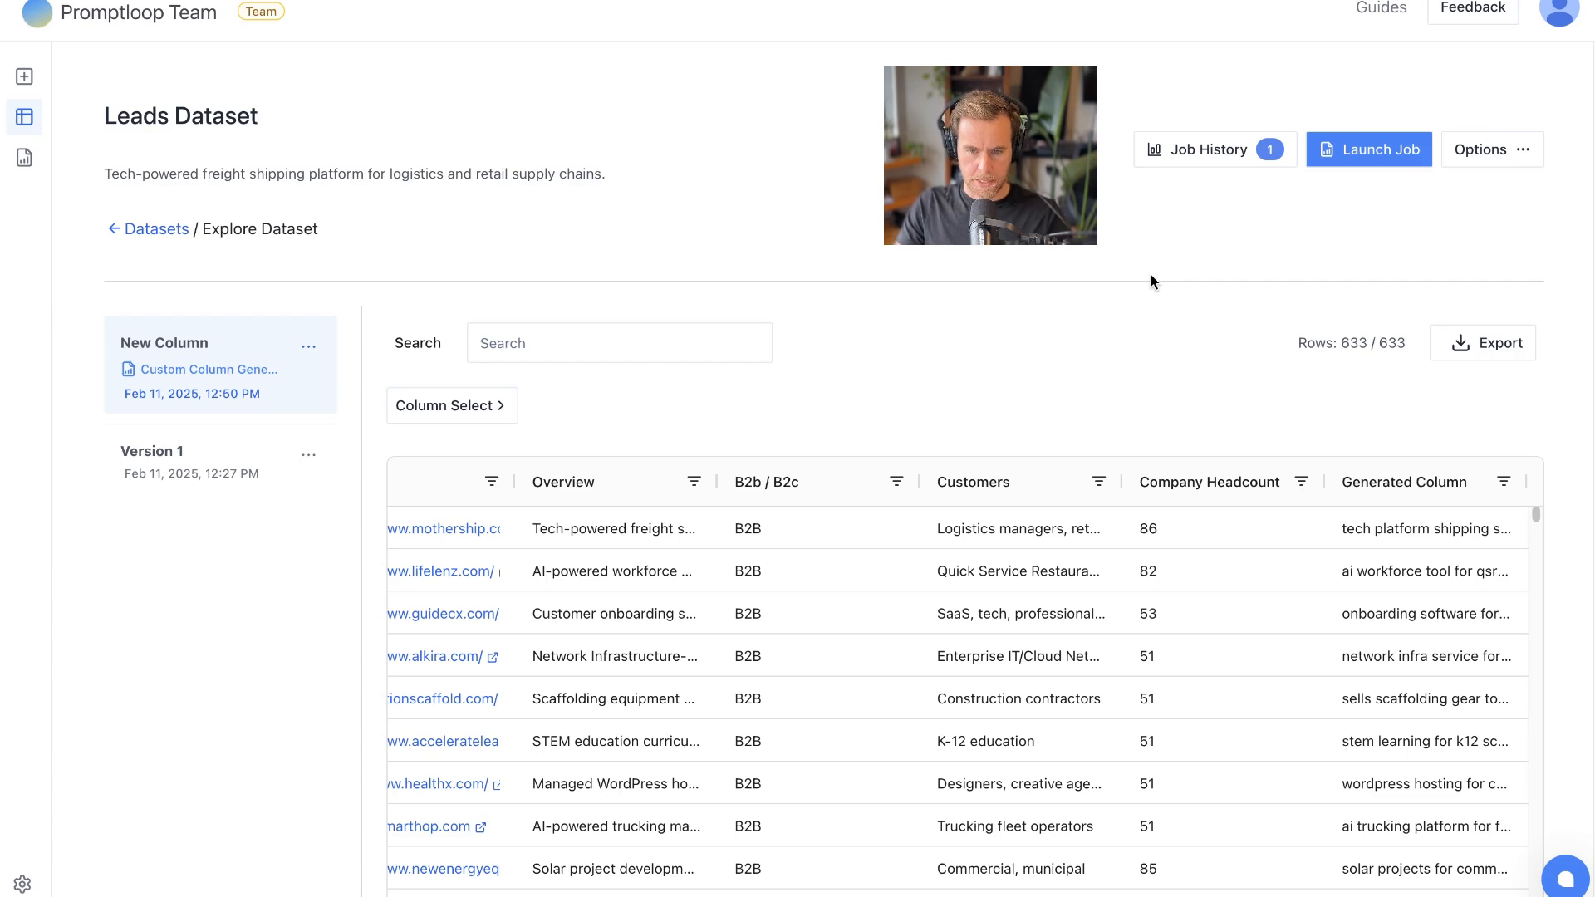
- Examine the Generated Column phrases throughout the New Column version, comparing them with each company's name, overview and customers
click(1476, 524)
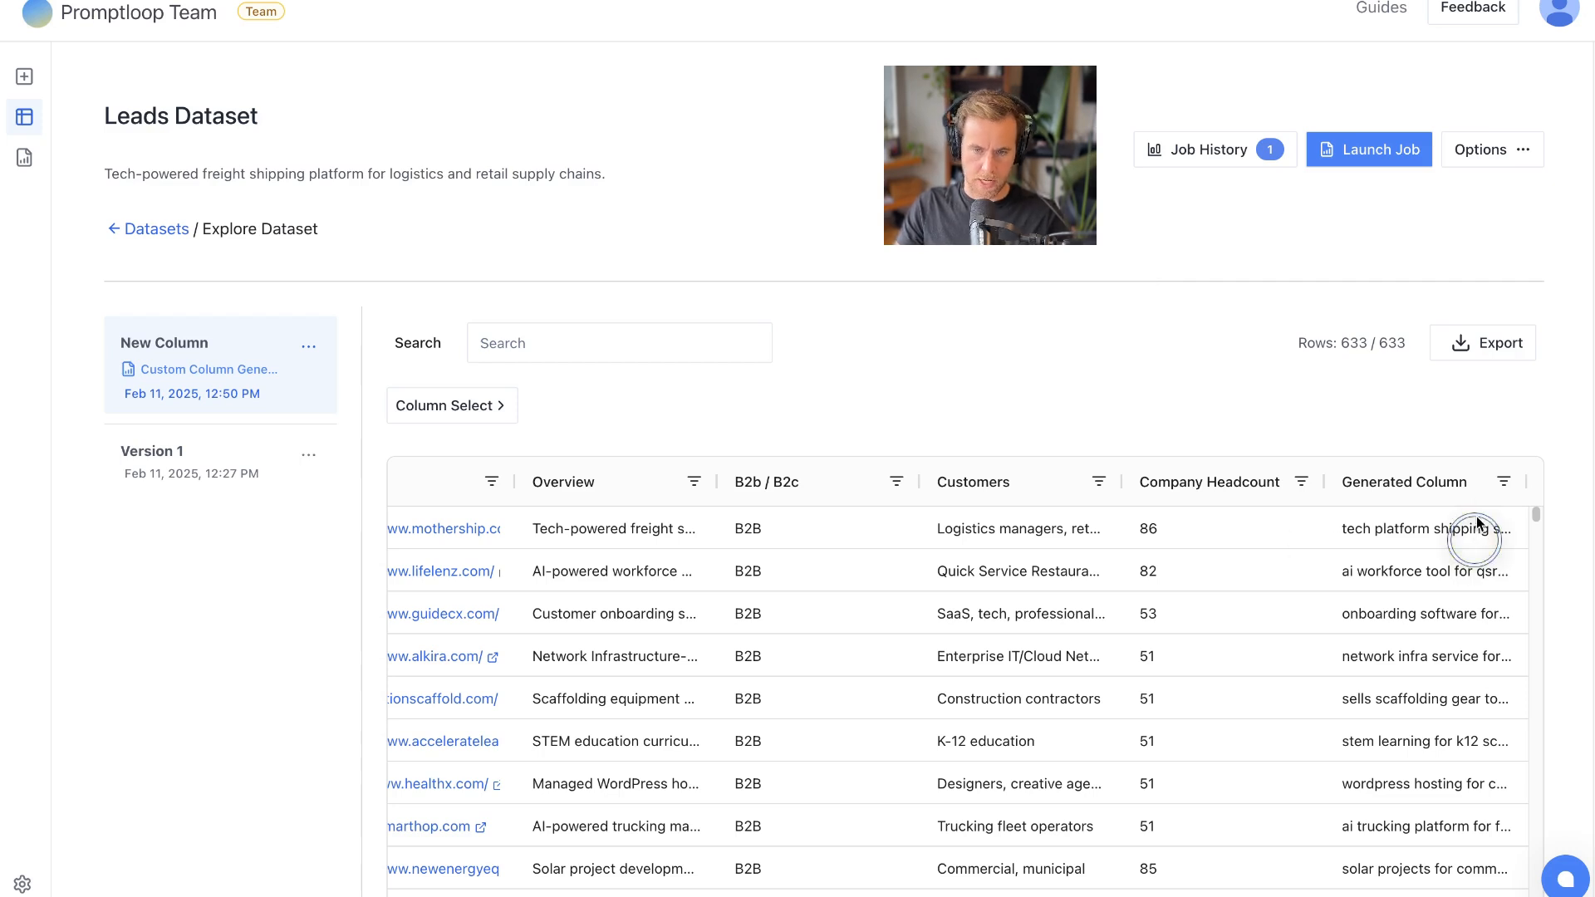
click(1320, 484)
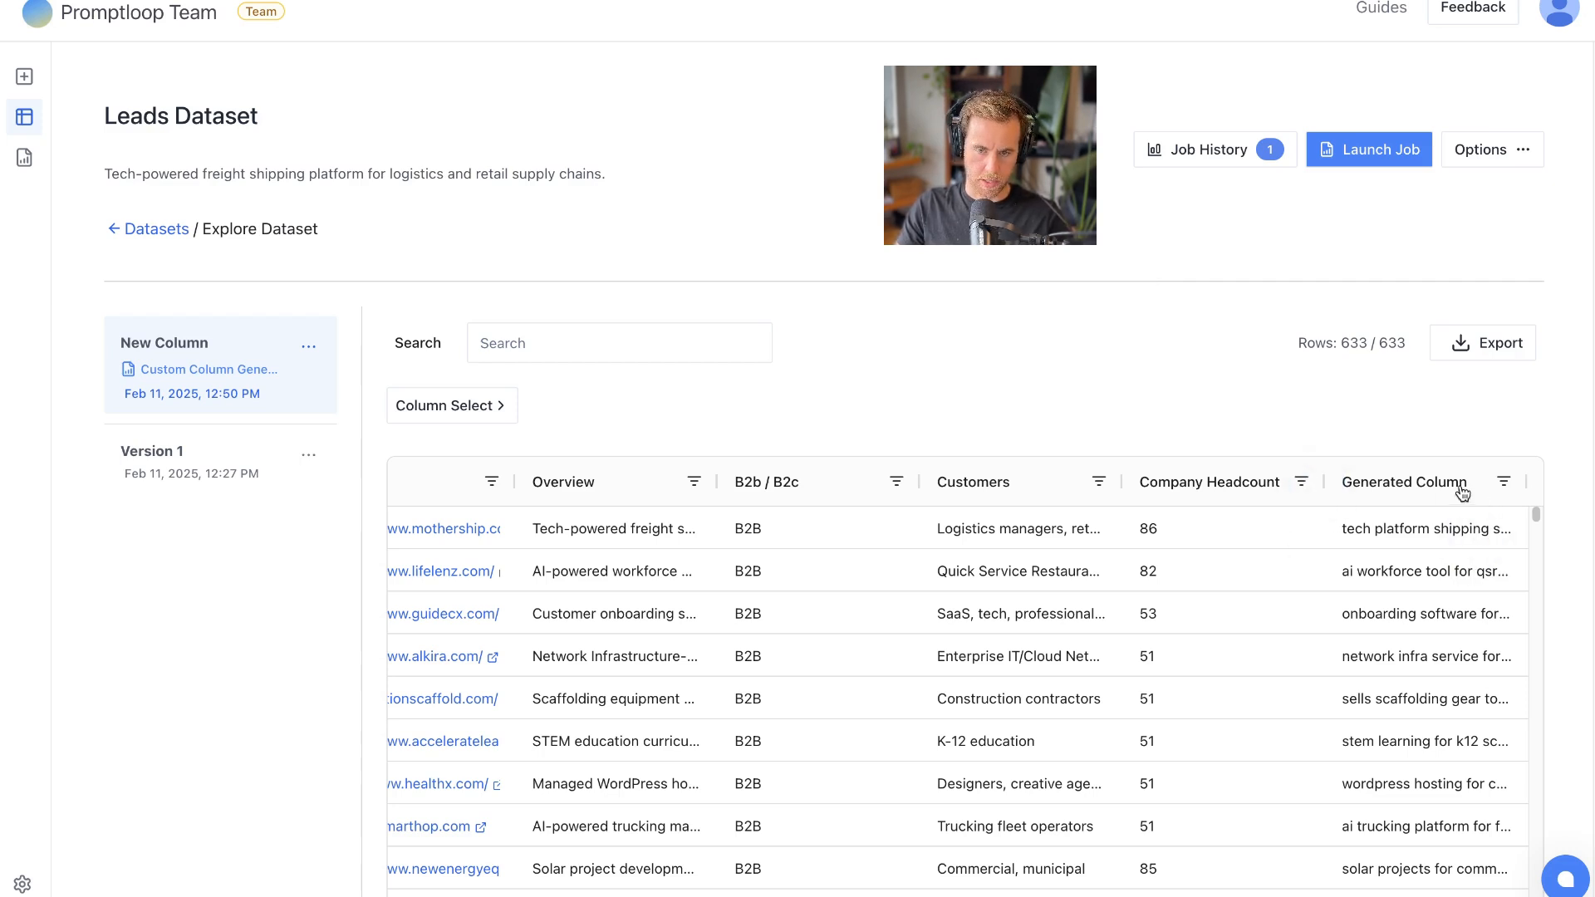
scroll(1418, 562, down, 2)
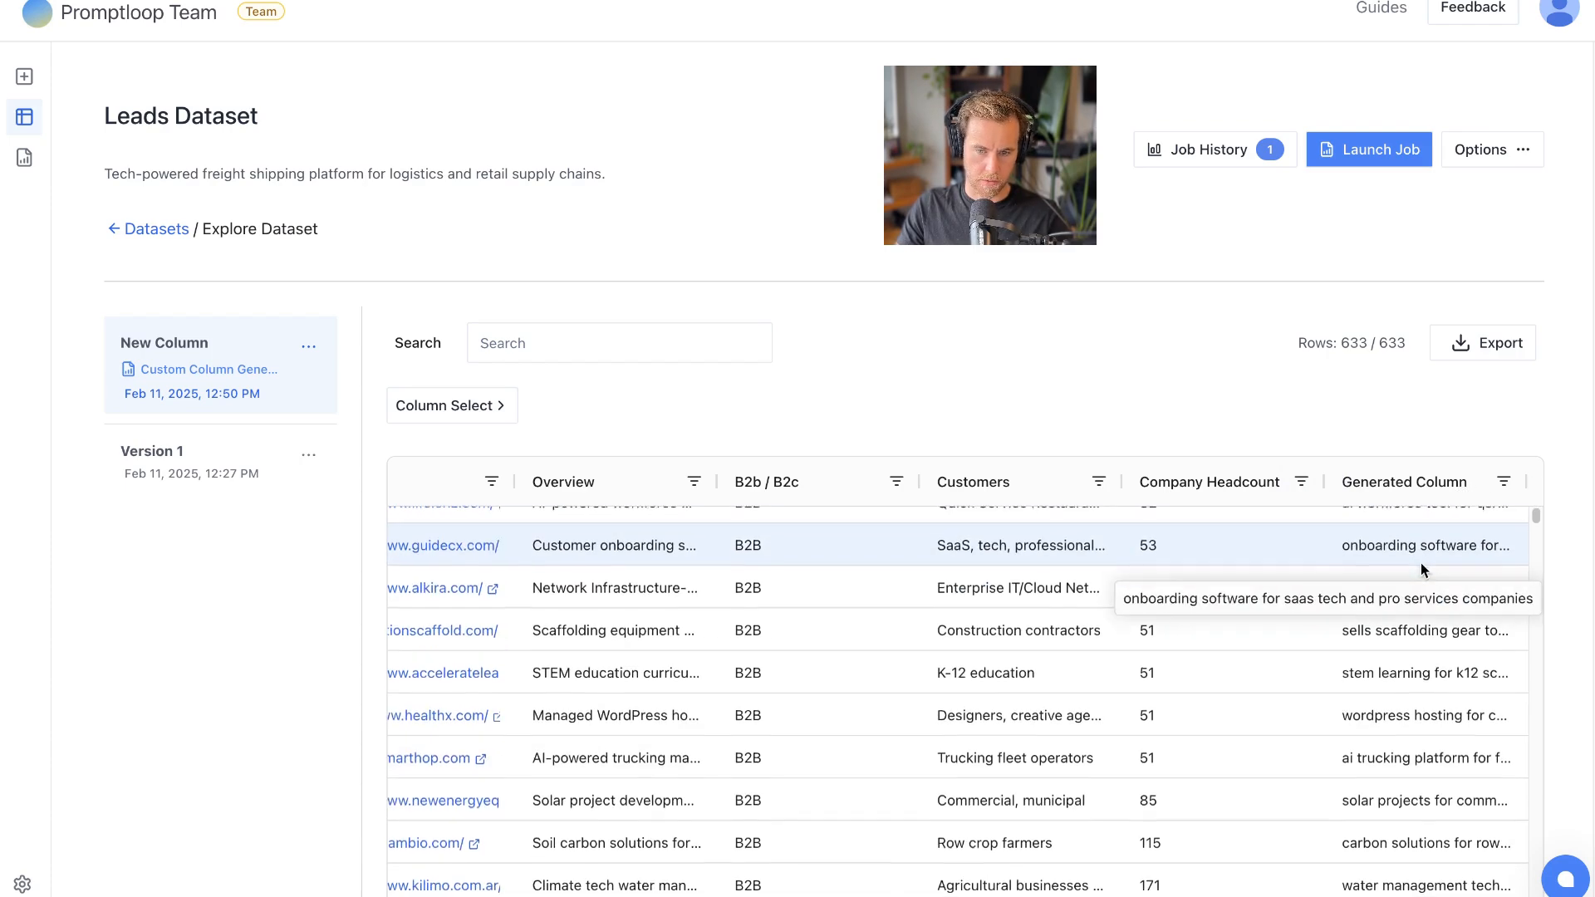
scroll(1420, 568, down, 2)
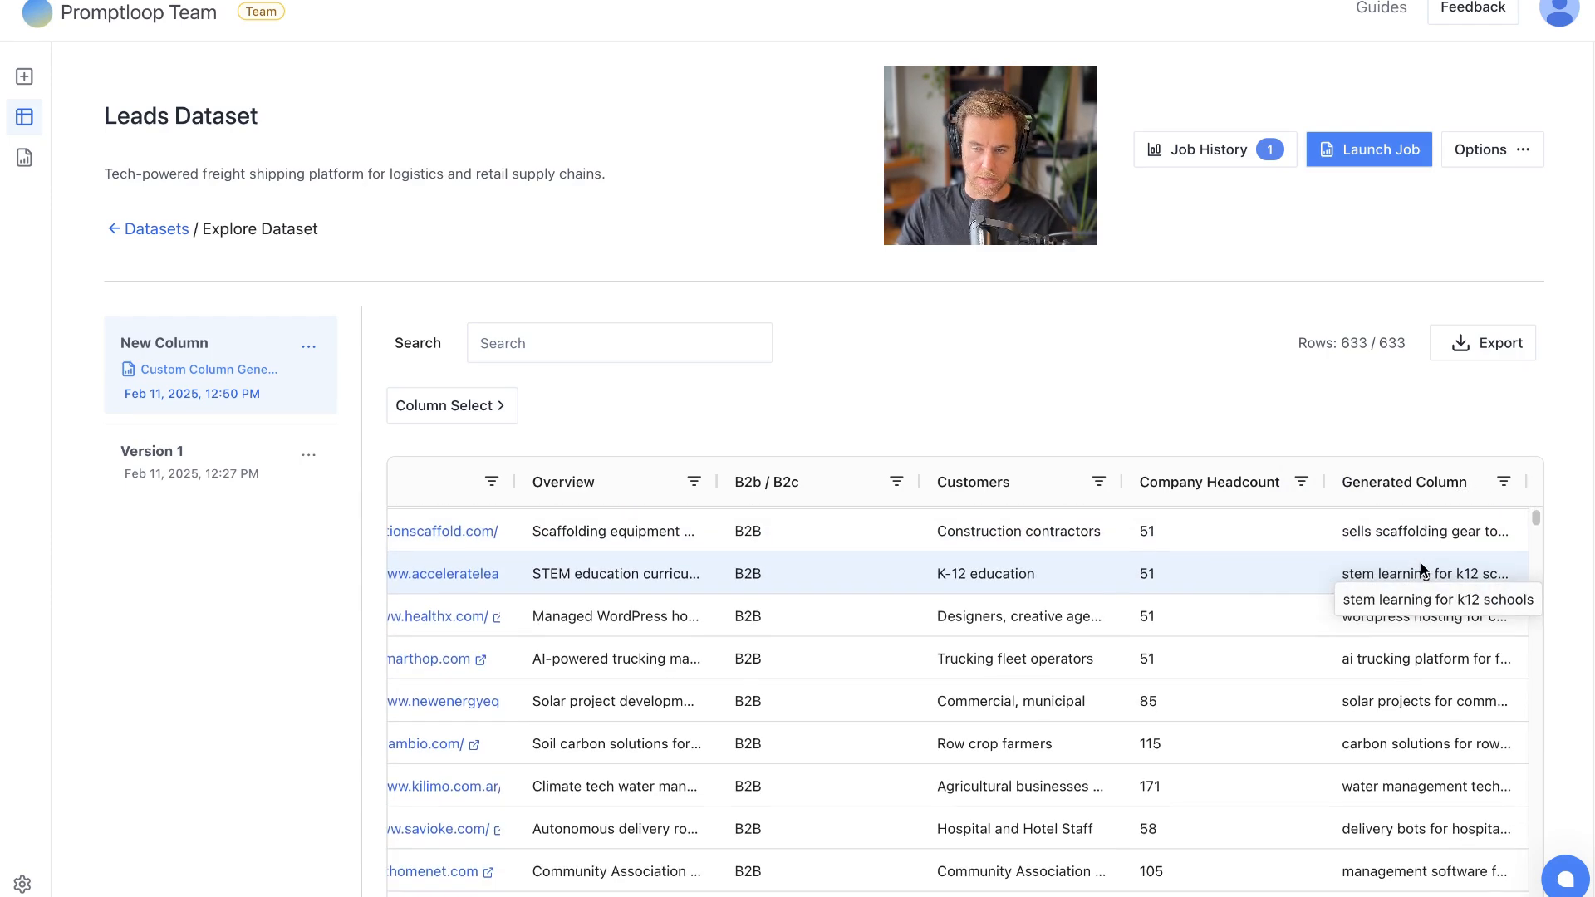
scroll(1421, 562, down, 20)
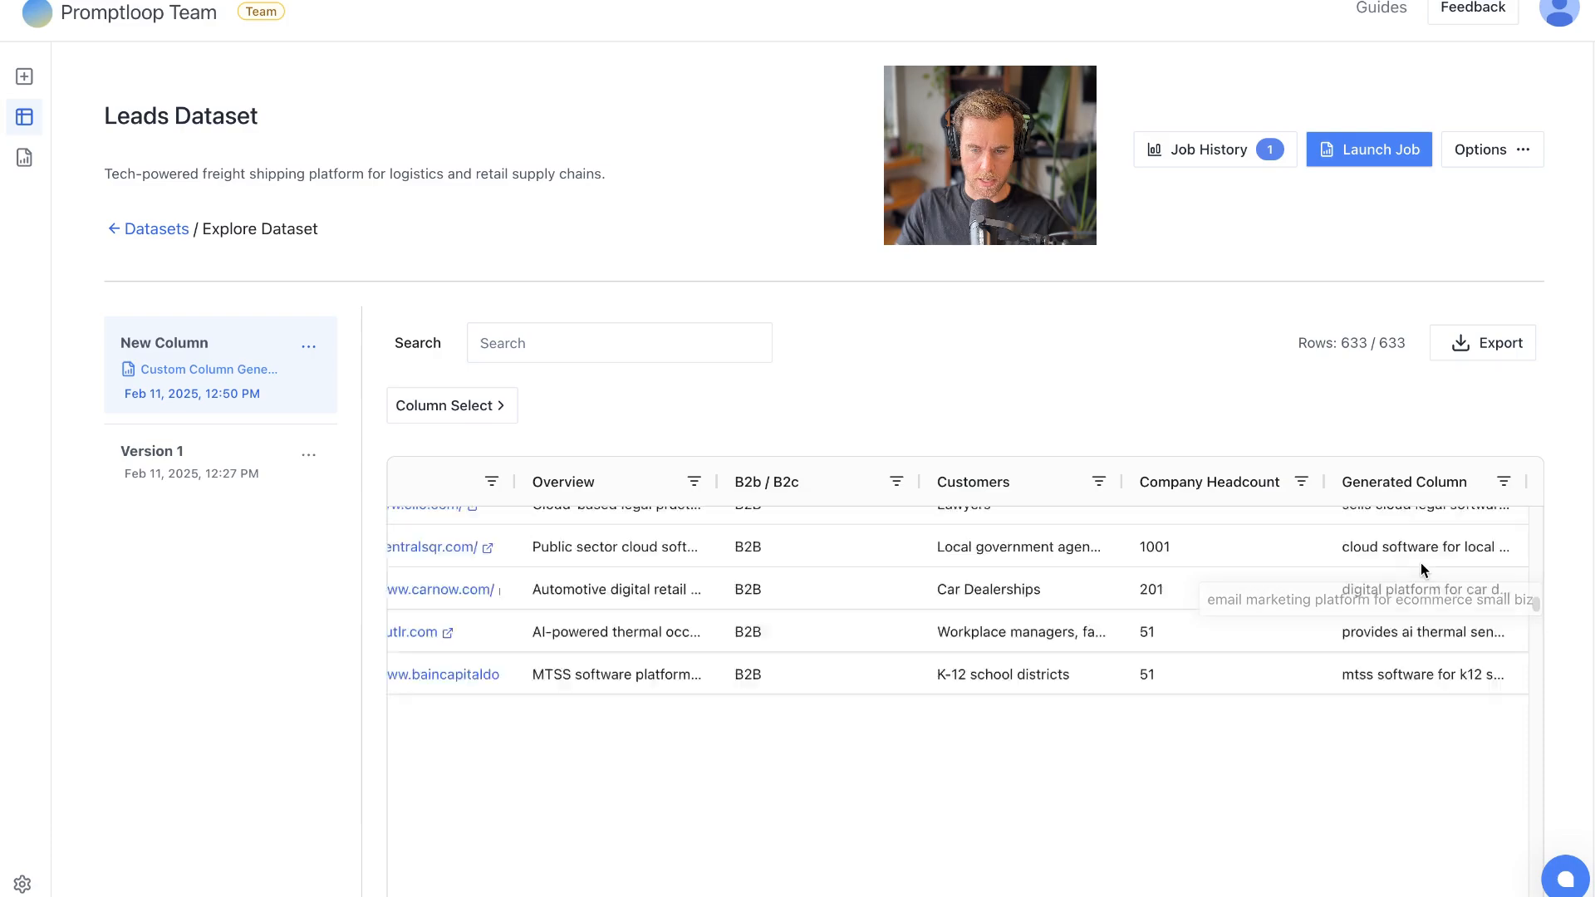
scroll(1420, 562, down, 20)
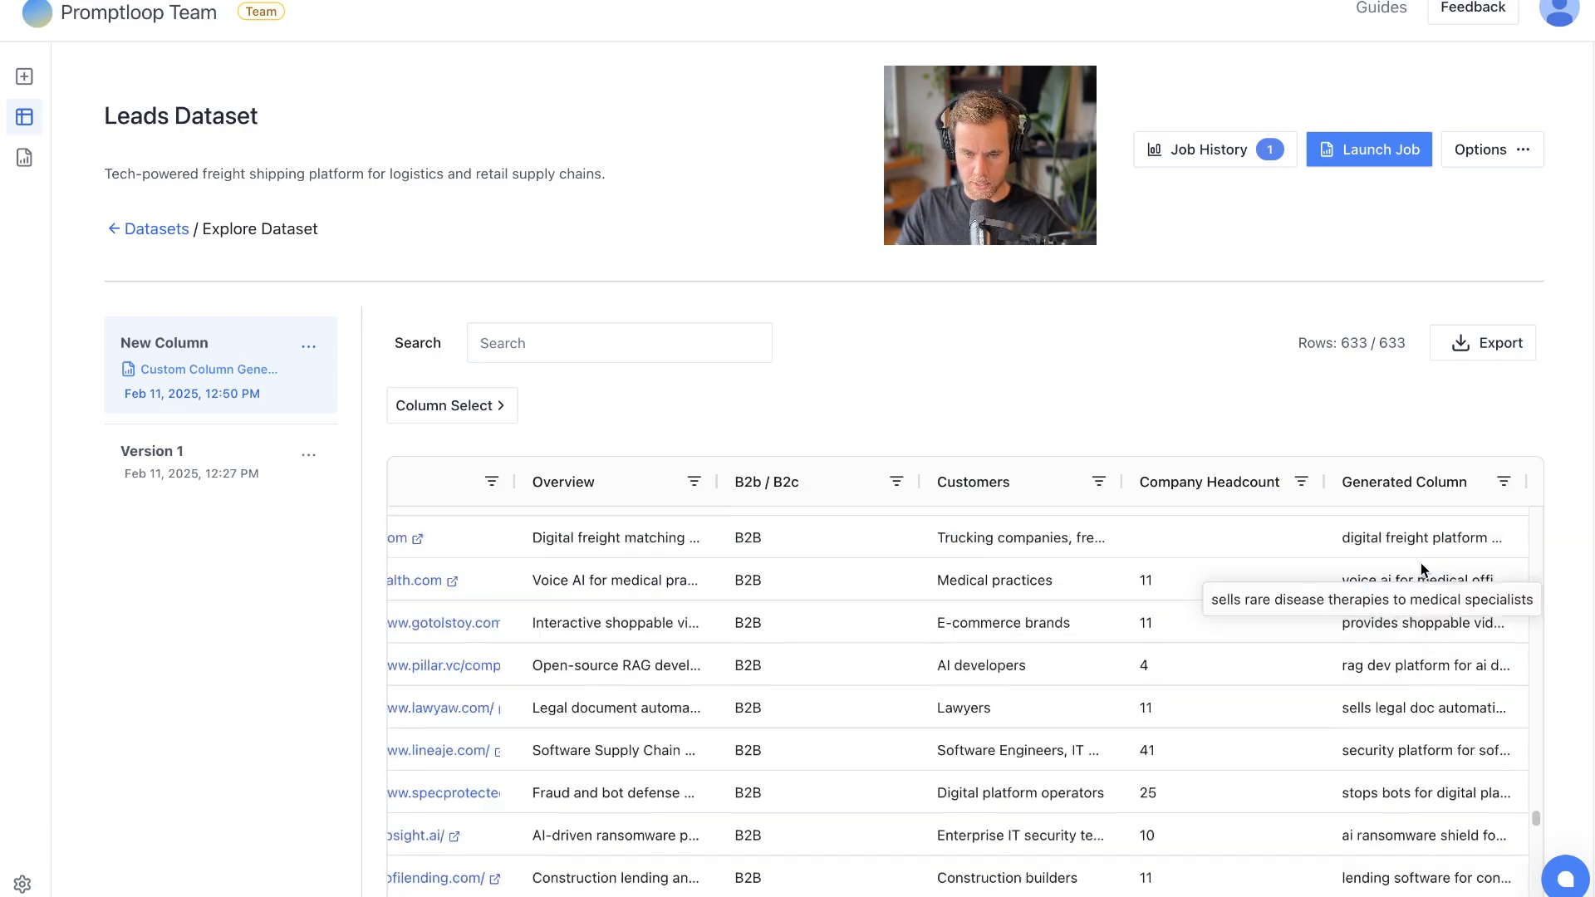
scroll(1438, 565, up, 20)
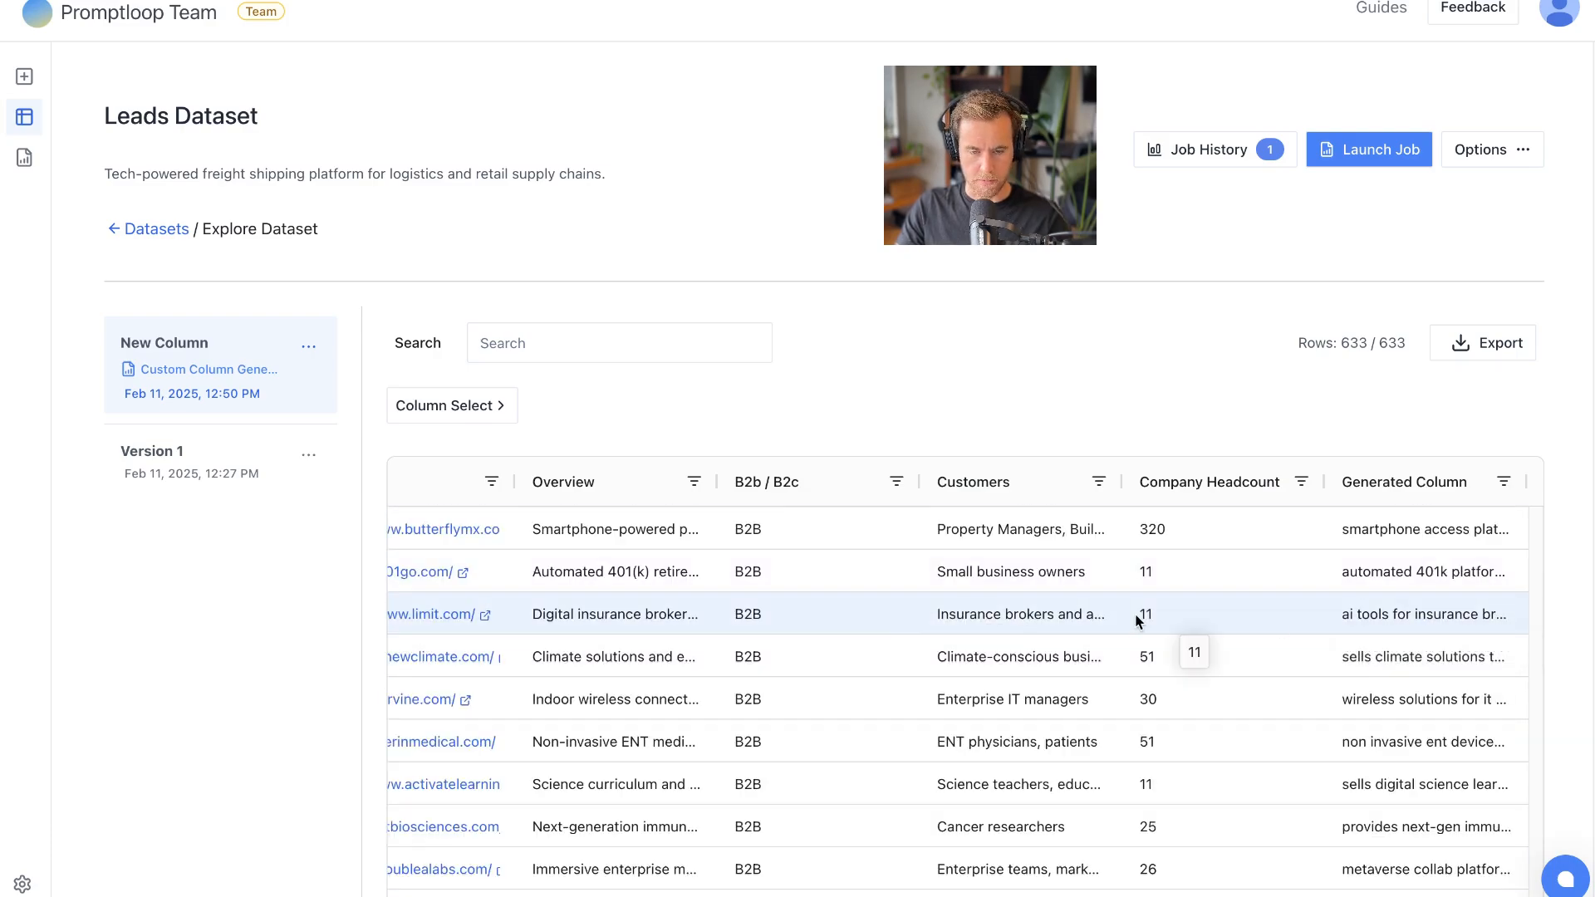
scroll(1363, 606, down, 20)
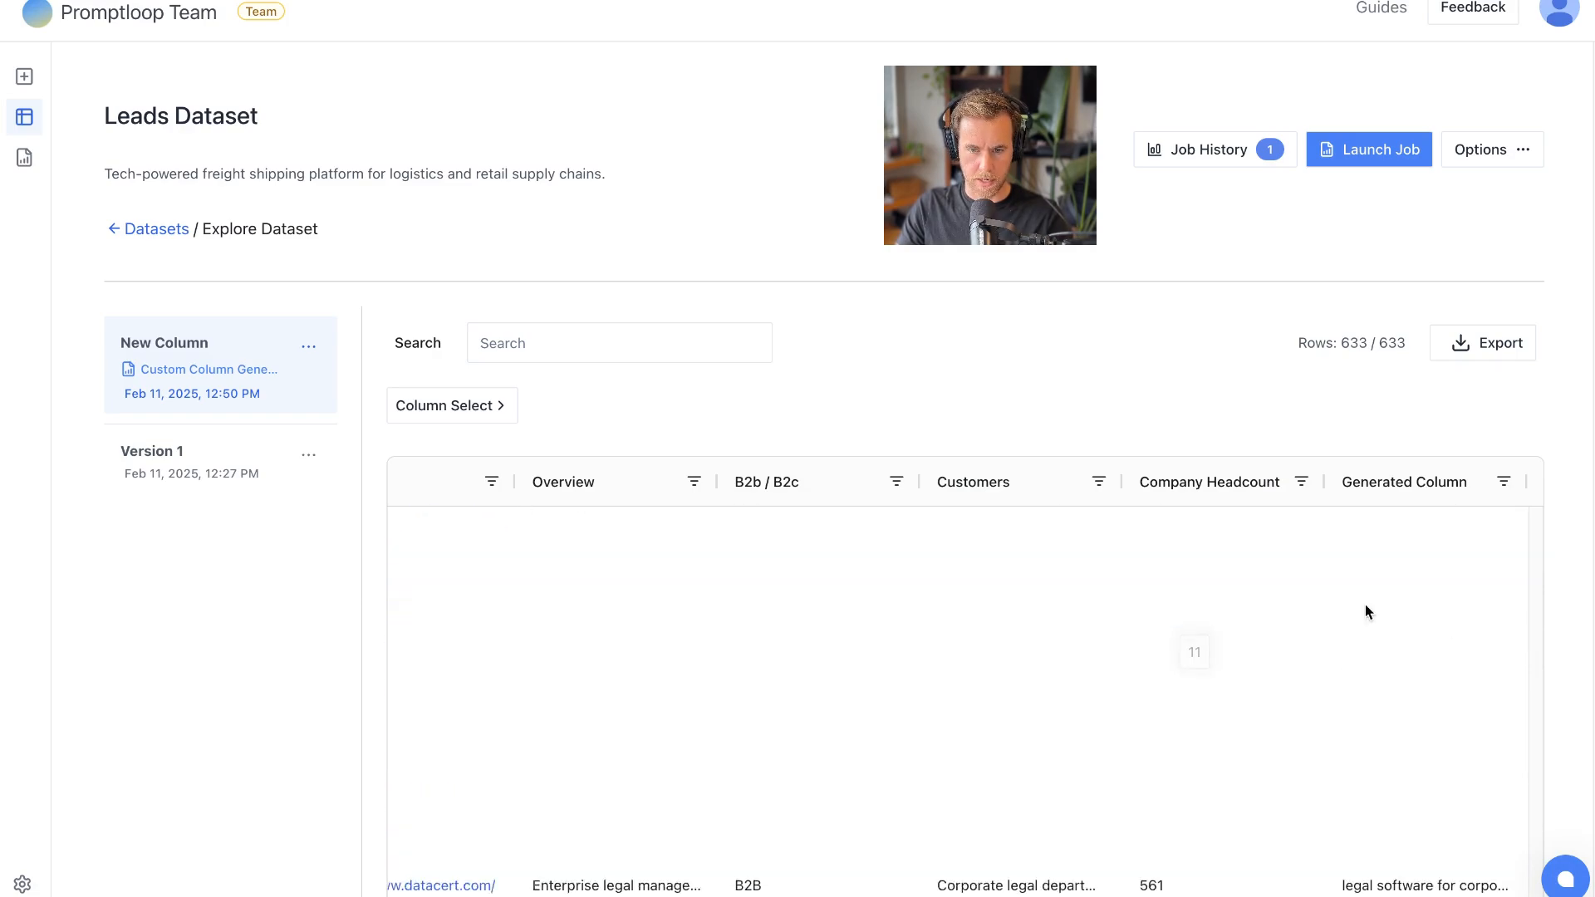
scroll(1447, 621, up, 20)
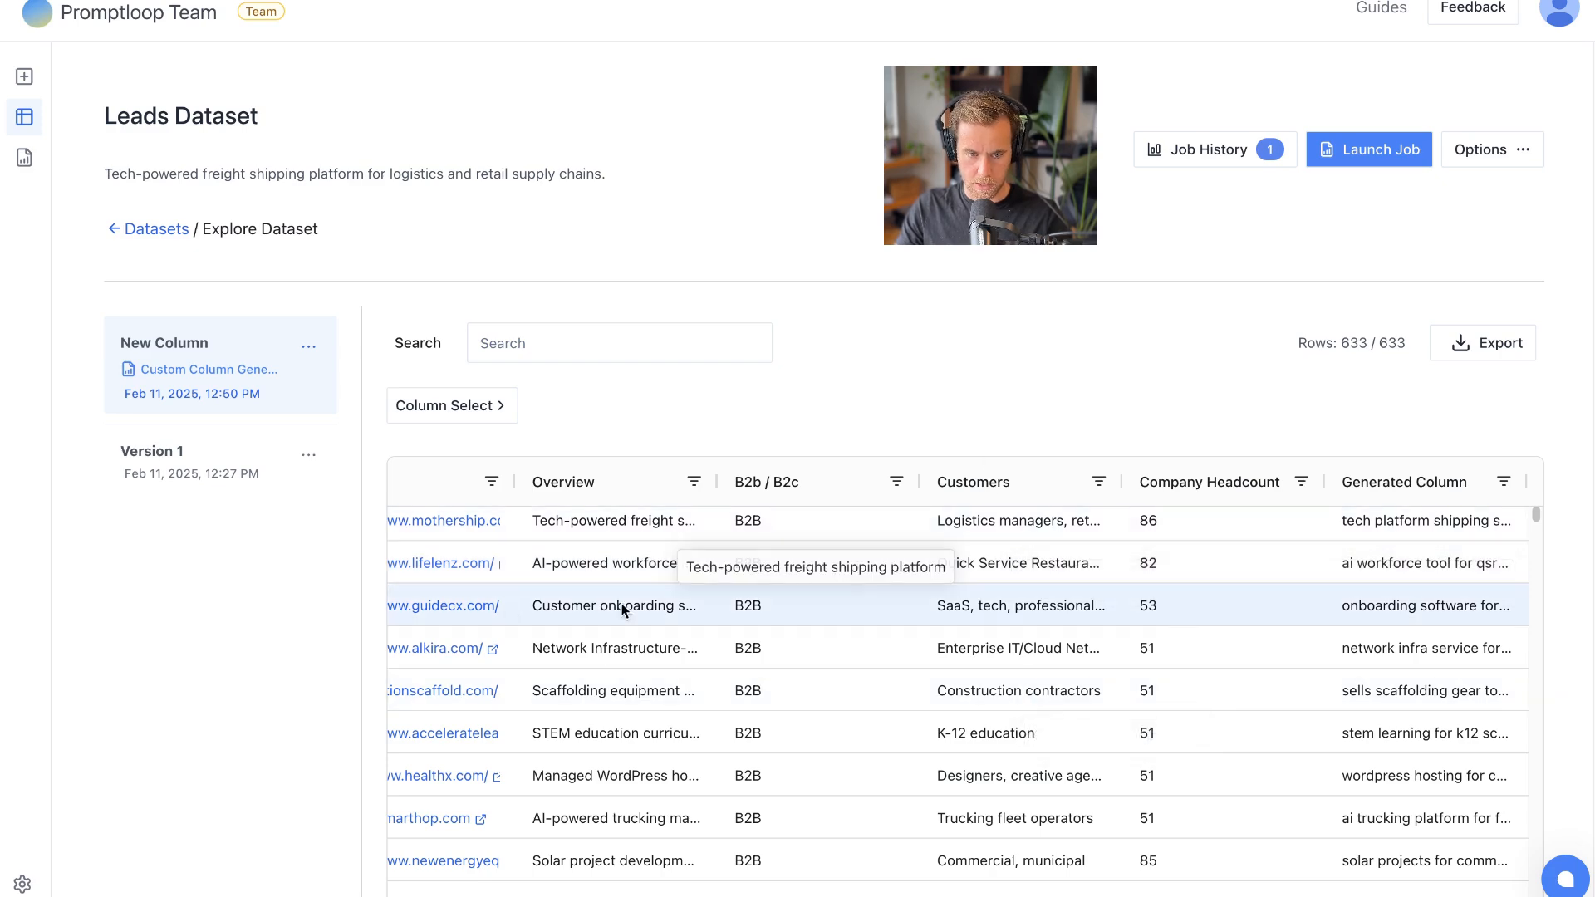
scroll(845, 573, left, 3)
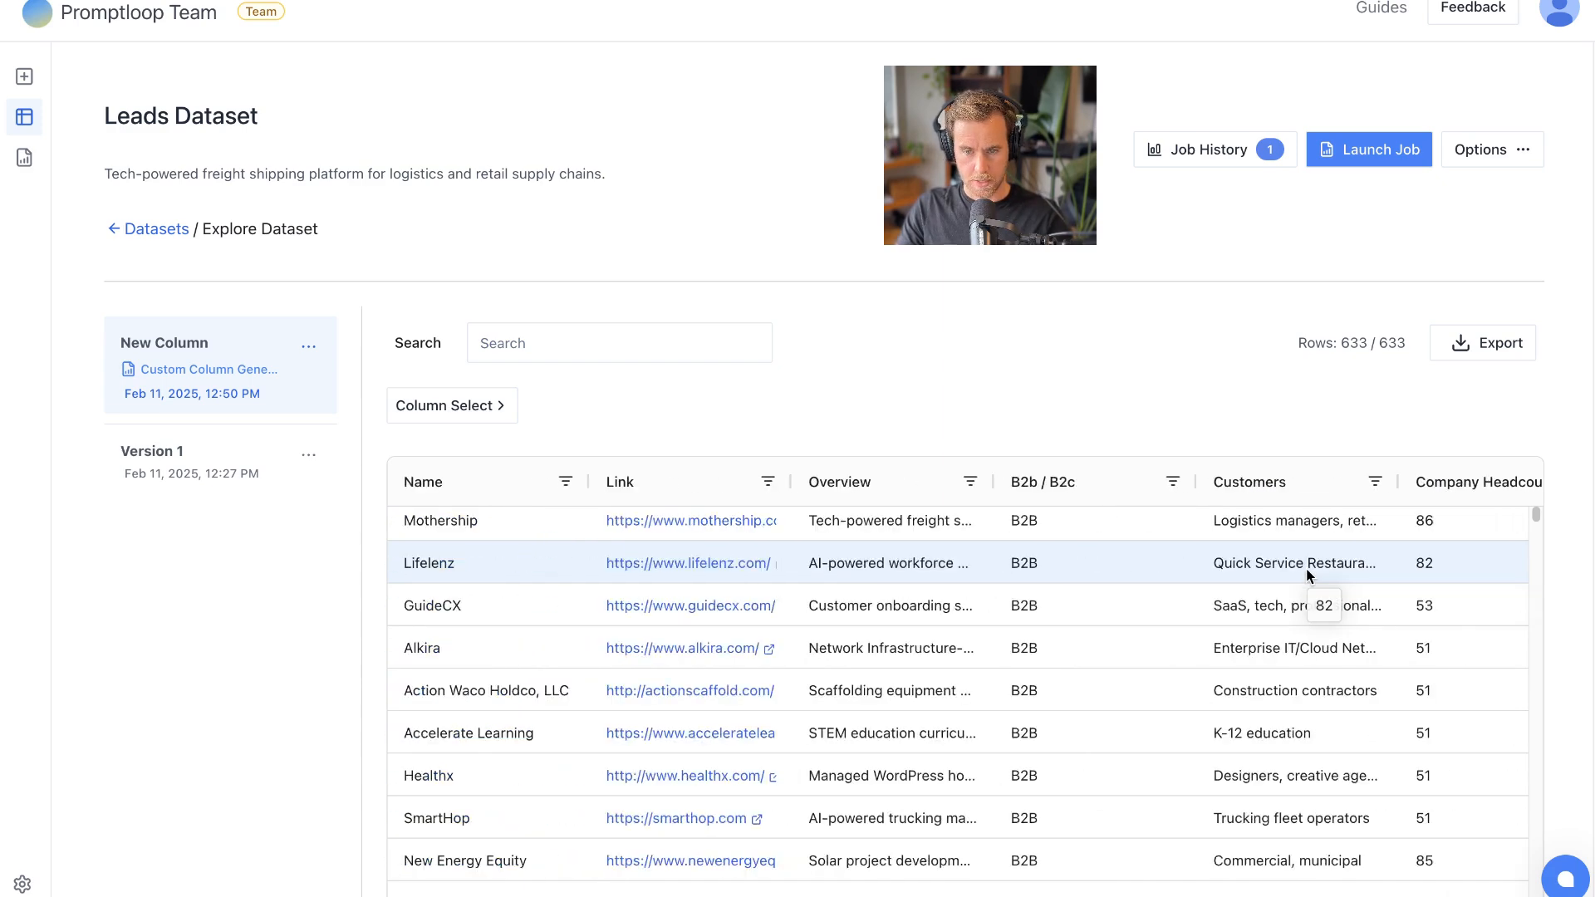
scroll(1306, 568, right, 2)
scroll(1306, 568, right, 2)
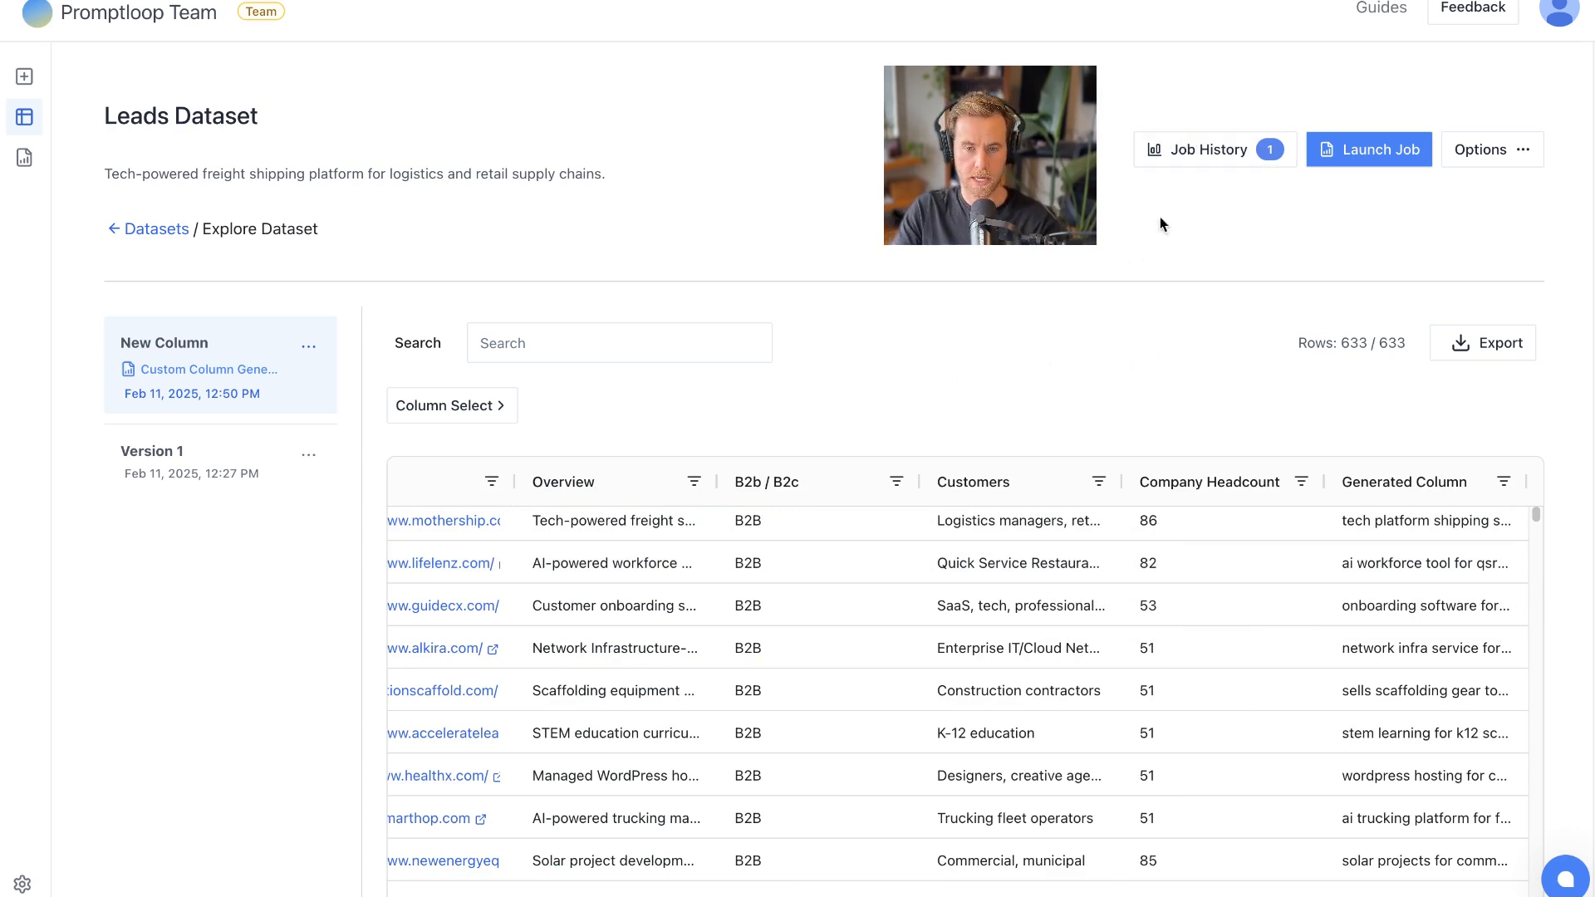
- View the filter options of the B2b / B2c column and close them without applying a filter
click(896, 481)
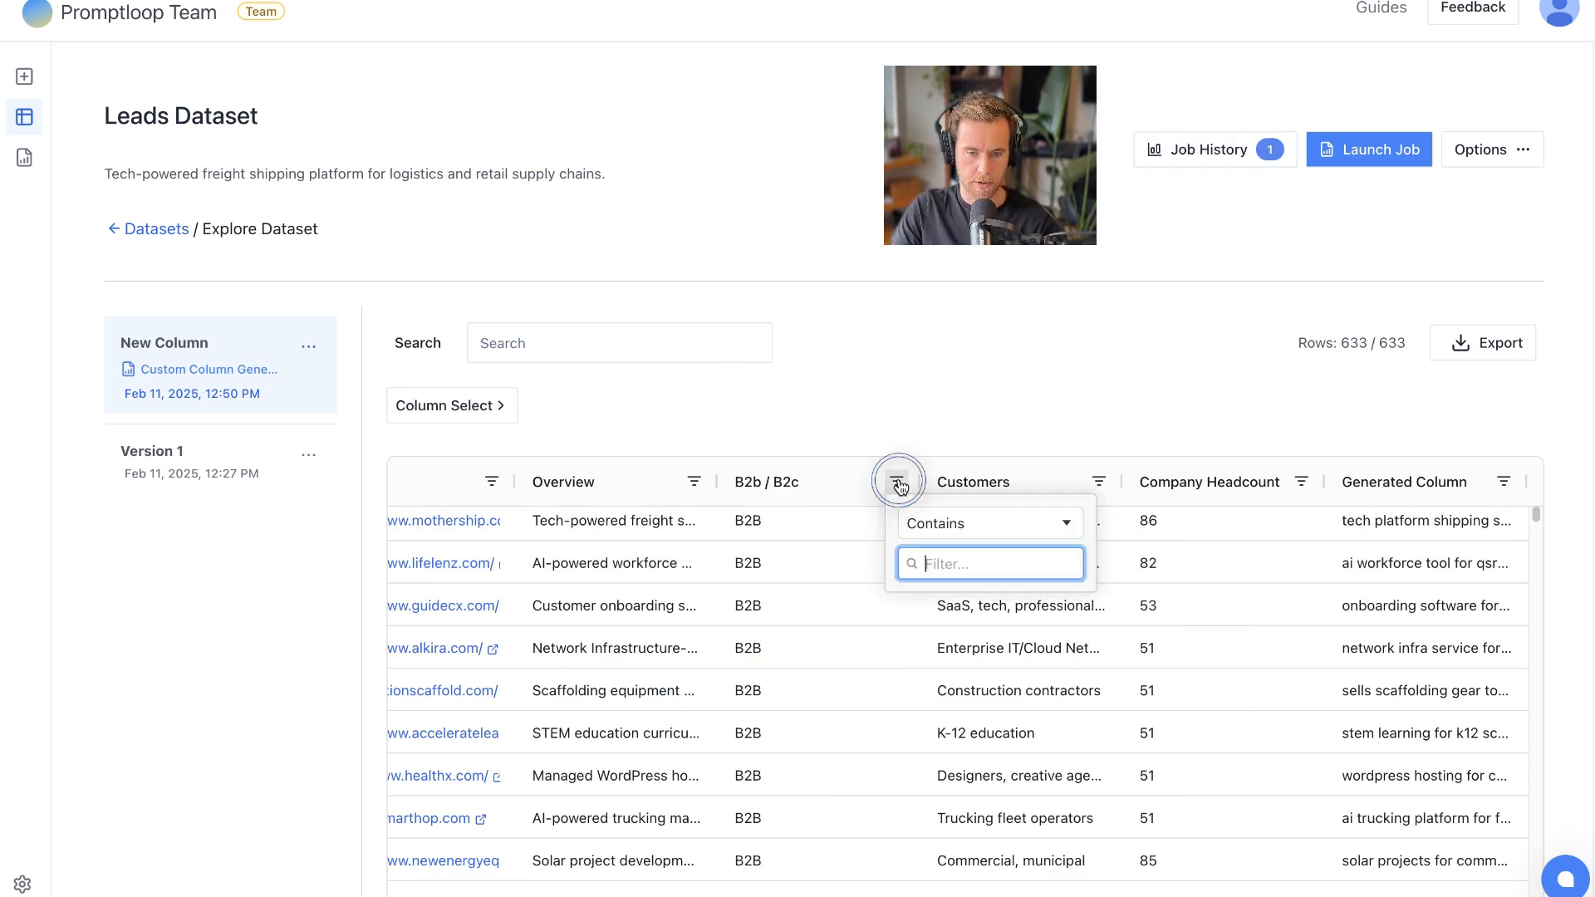
click(928, 438)
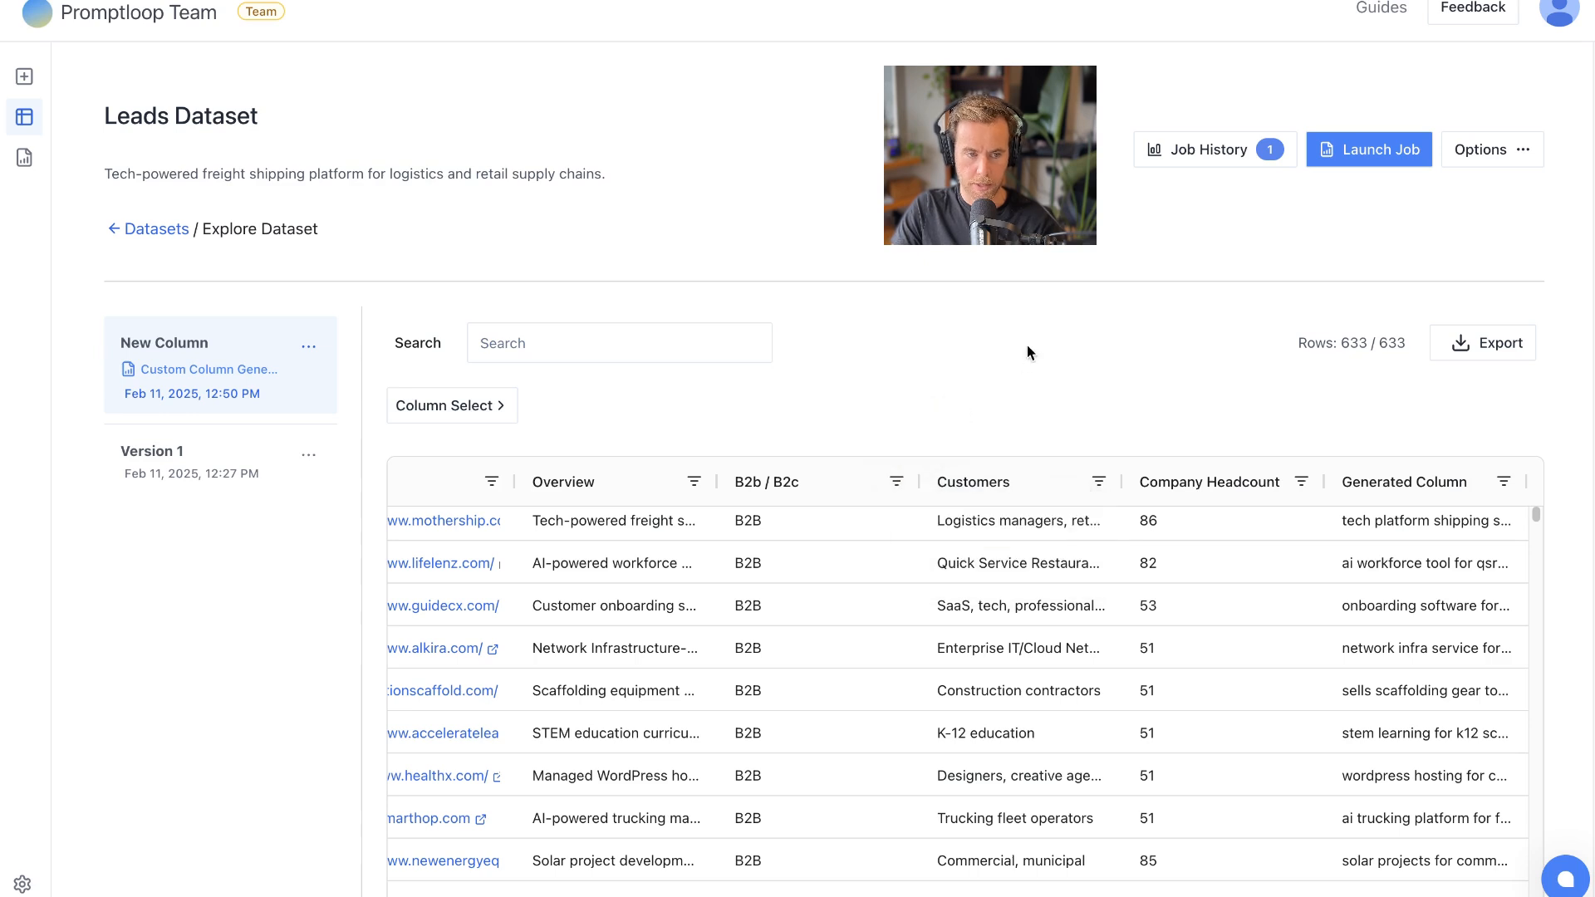